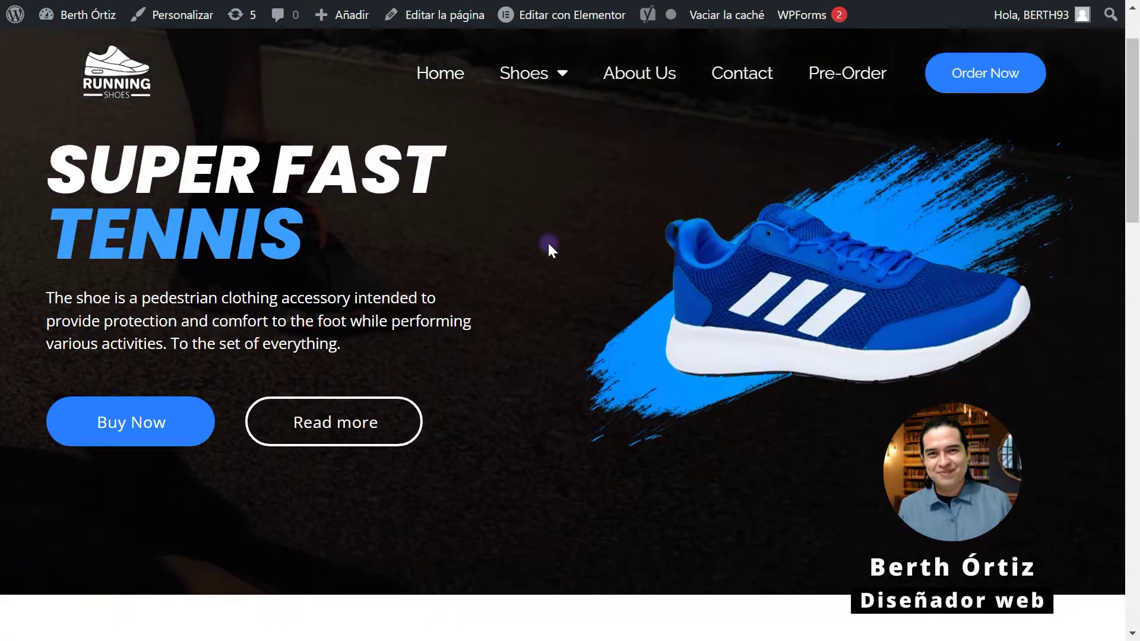
scroll(548, 244, "up", 2)
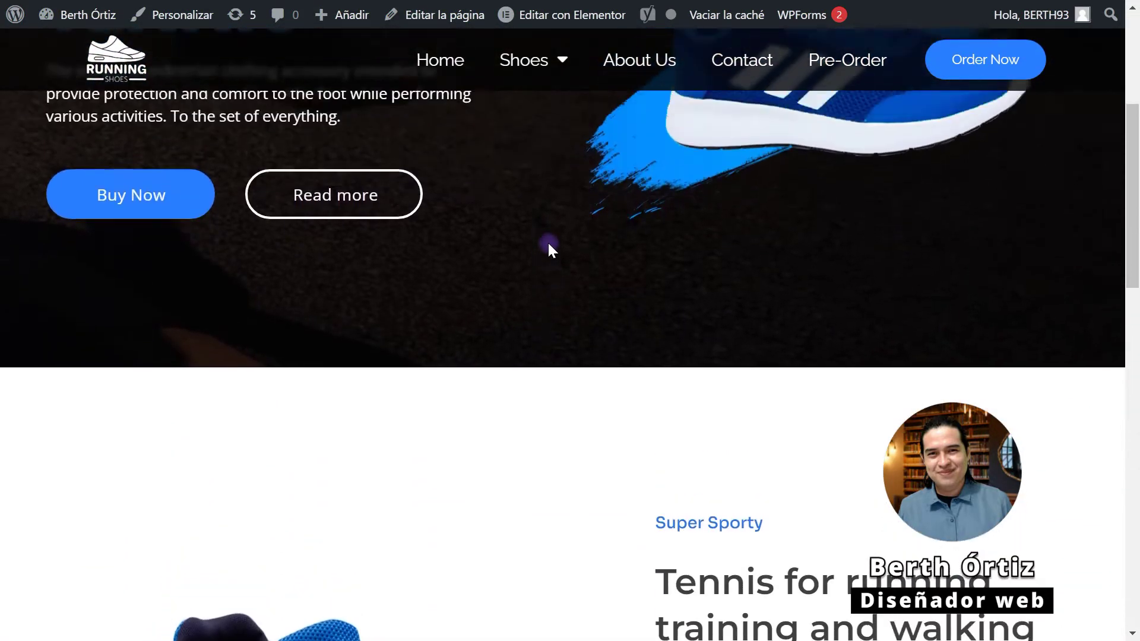
scroll(465, 273, "down", 10)
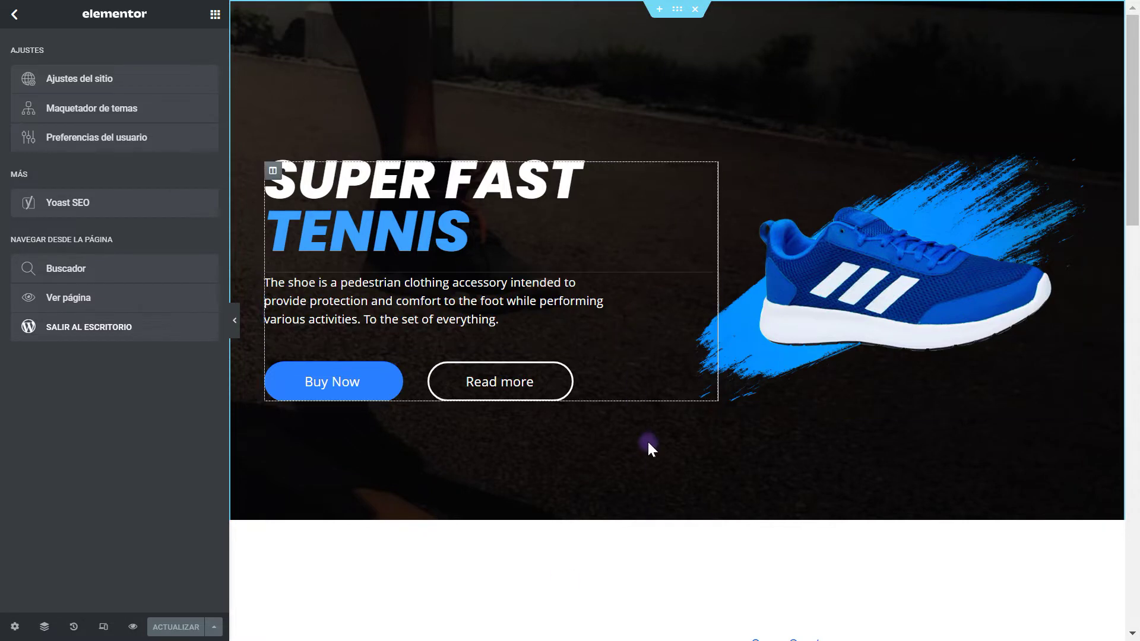
scroll(657, 208, "down", 11)
scroll(657, 208, "up", 11)
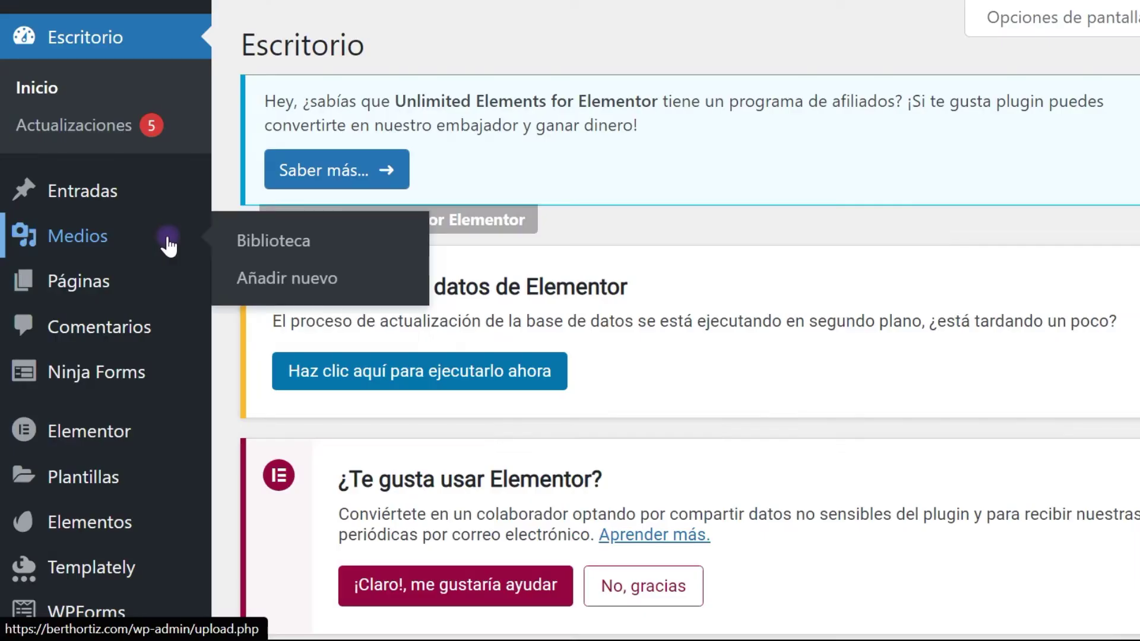
Create a new template of type Header named "Header T"
mouse_move(67, 451)
mouse_move(74, 487)
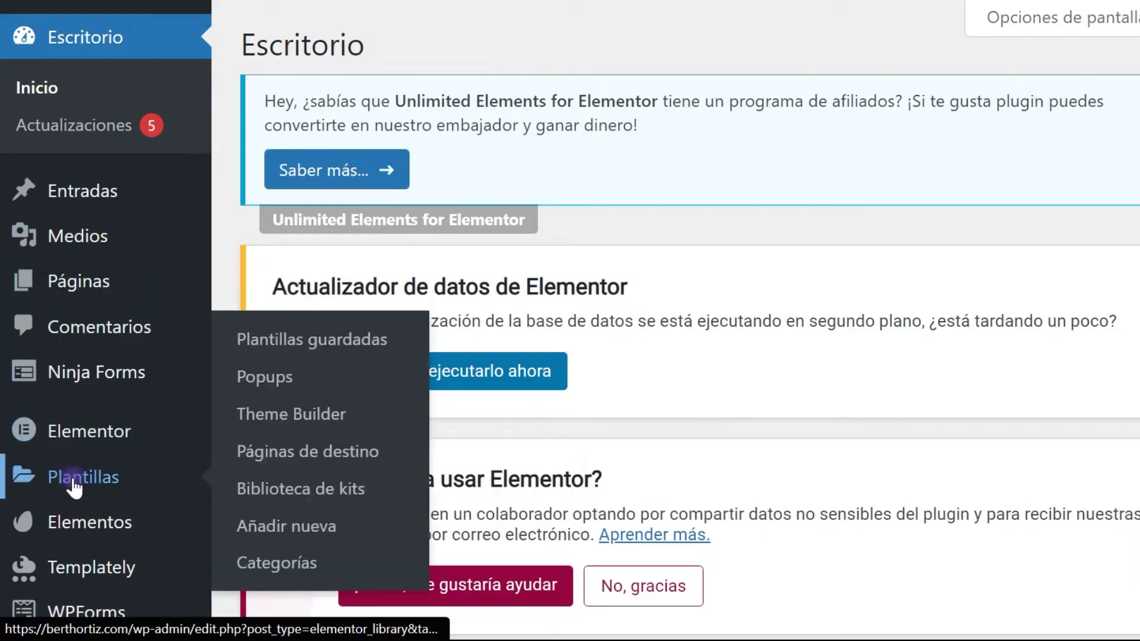
left_click(325, 528)
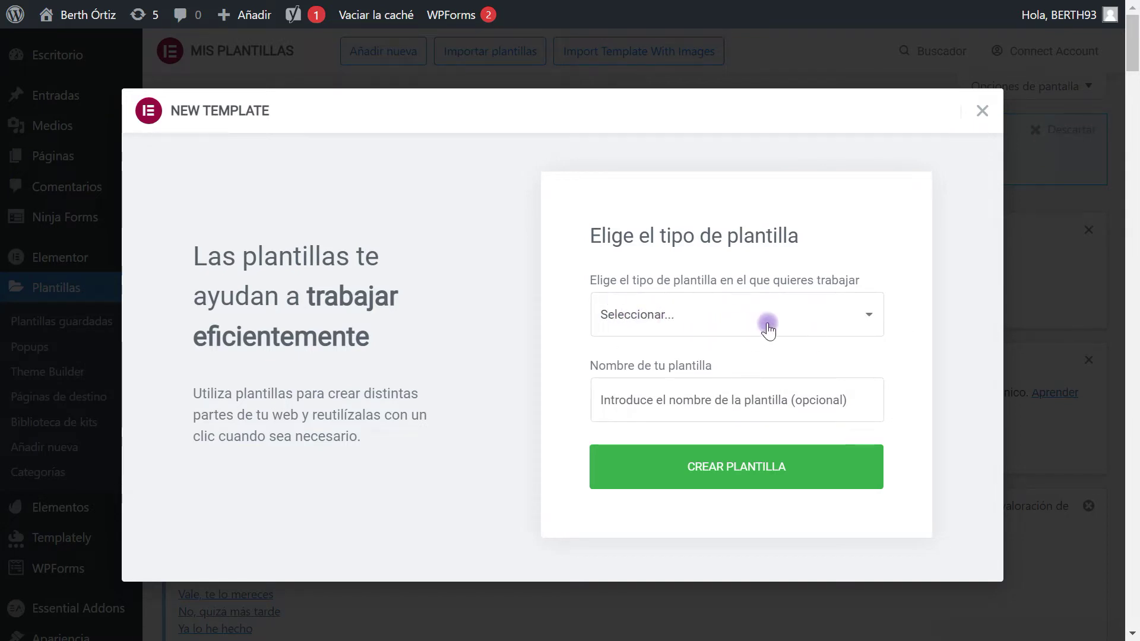
left_click(786, 317)
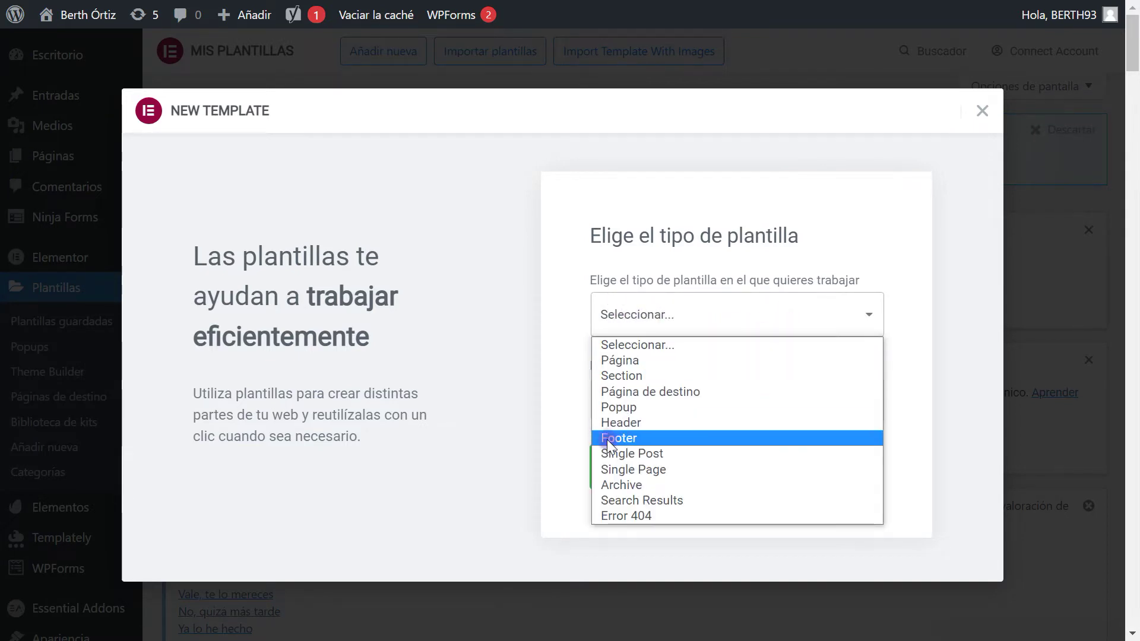
left_click(619, 425)
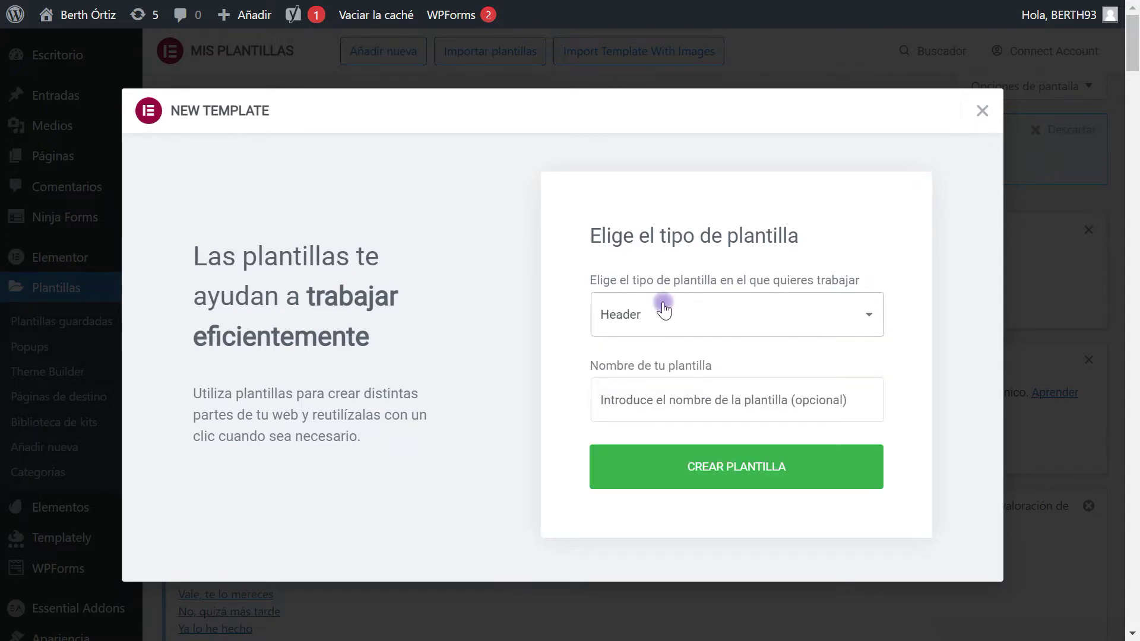
left_click(658, 401)
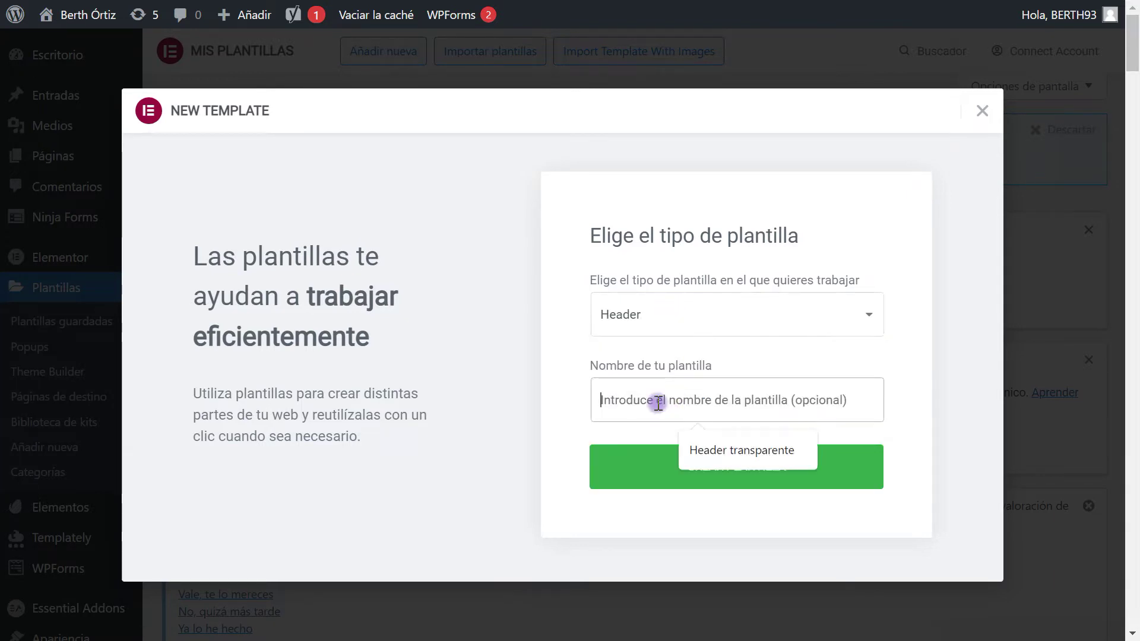
type("Header T")
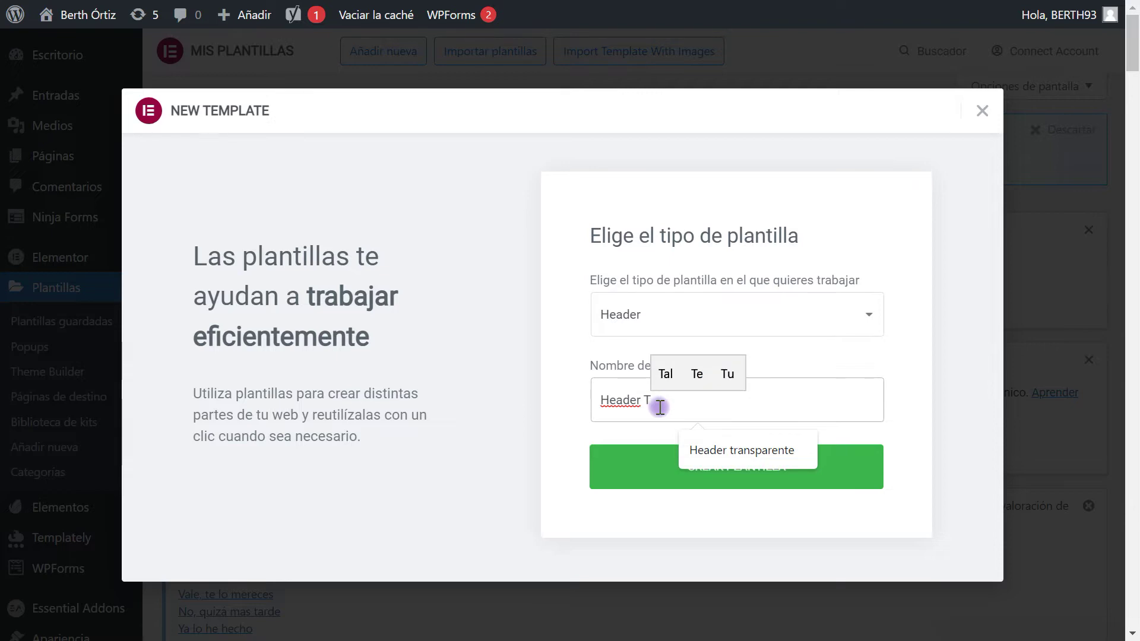
left_click(674, 465)
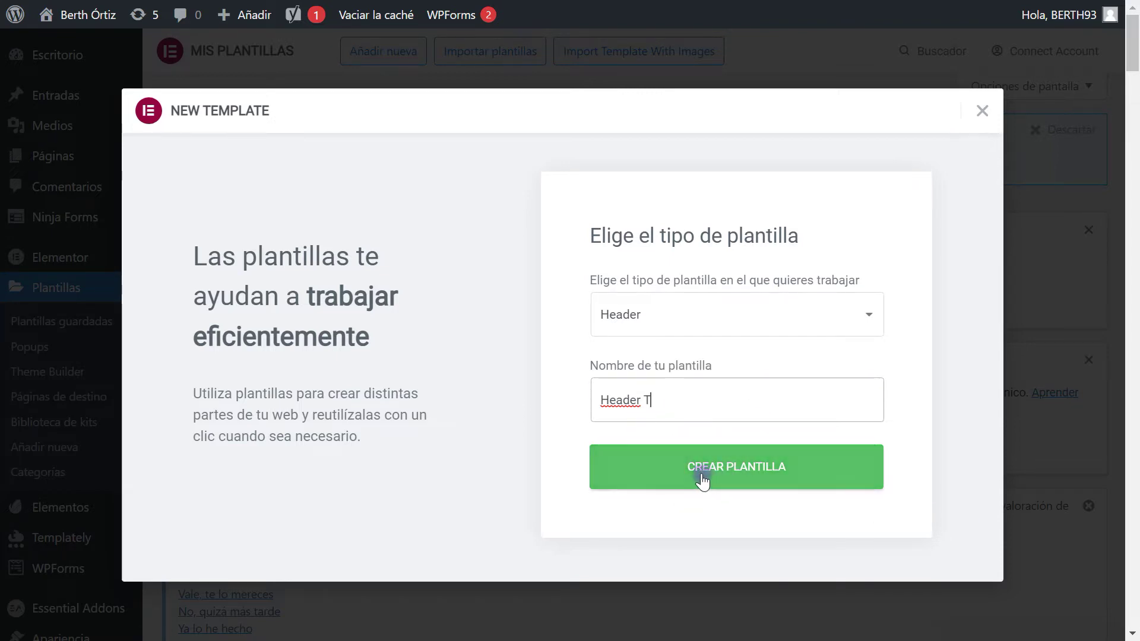
left_click(702, 478)
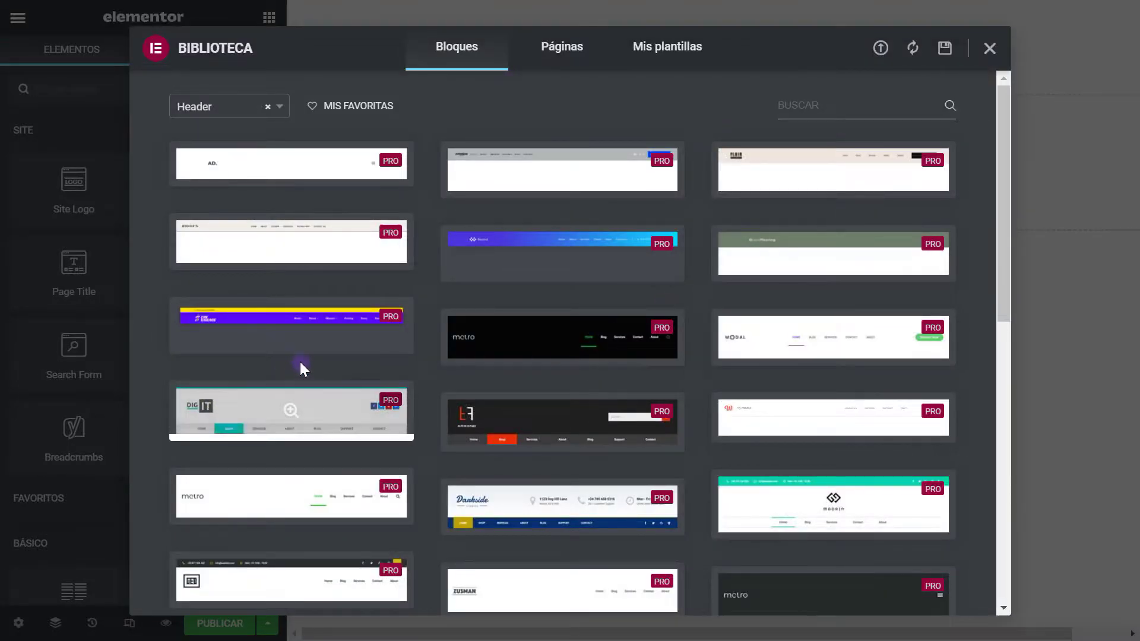
Look through the ready-made header blocks and close the template library without inserting one
scroll(577, 365, "down", 2)
scroll(590, 352, "down", 2)
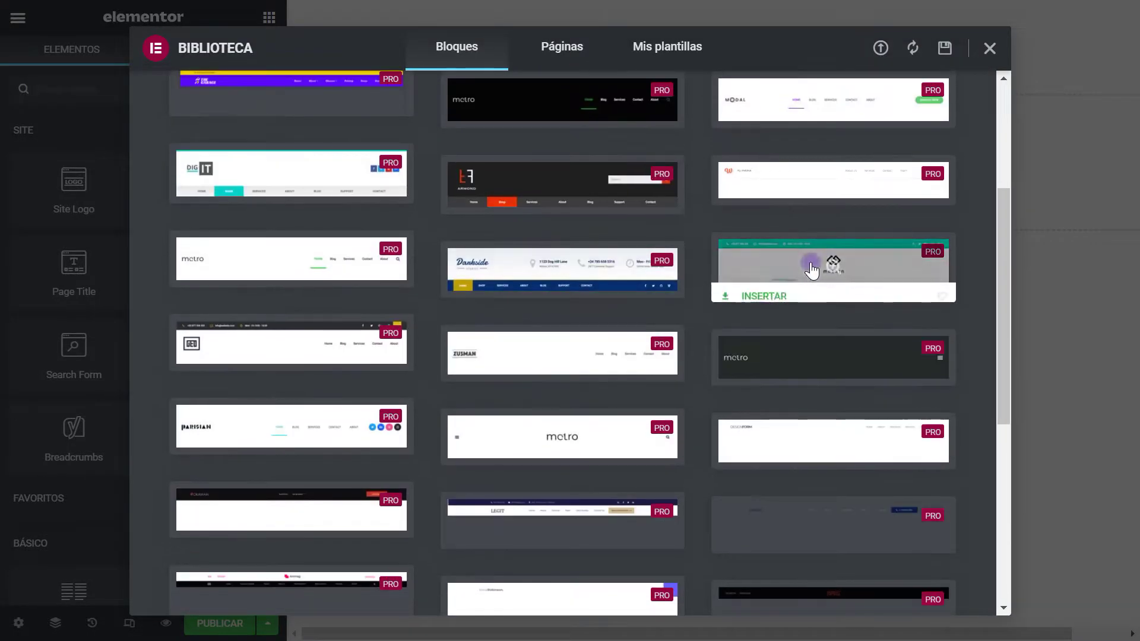
scroll(665, 261, "up", 4)
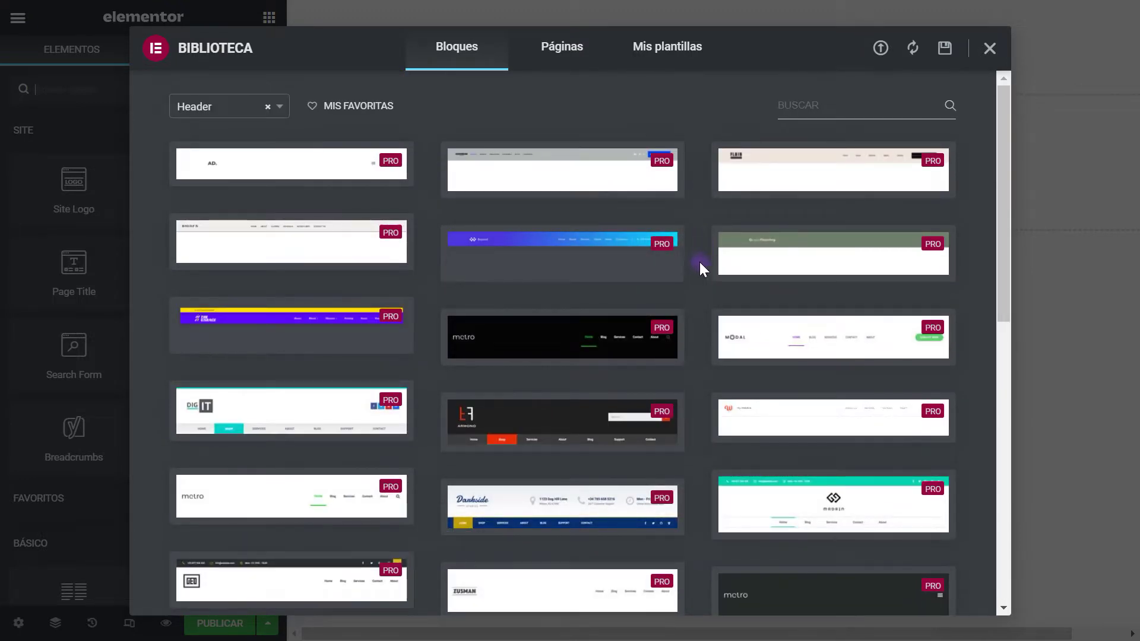
left_click(990, 49)
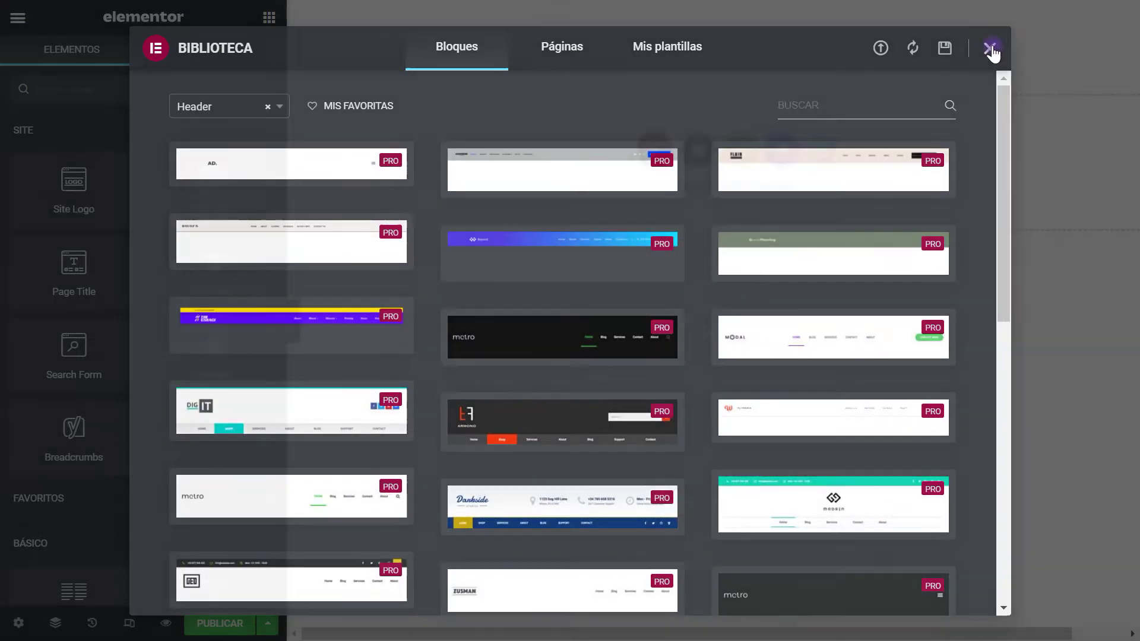
left_click(1086, 610)
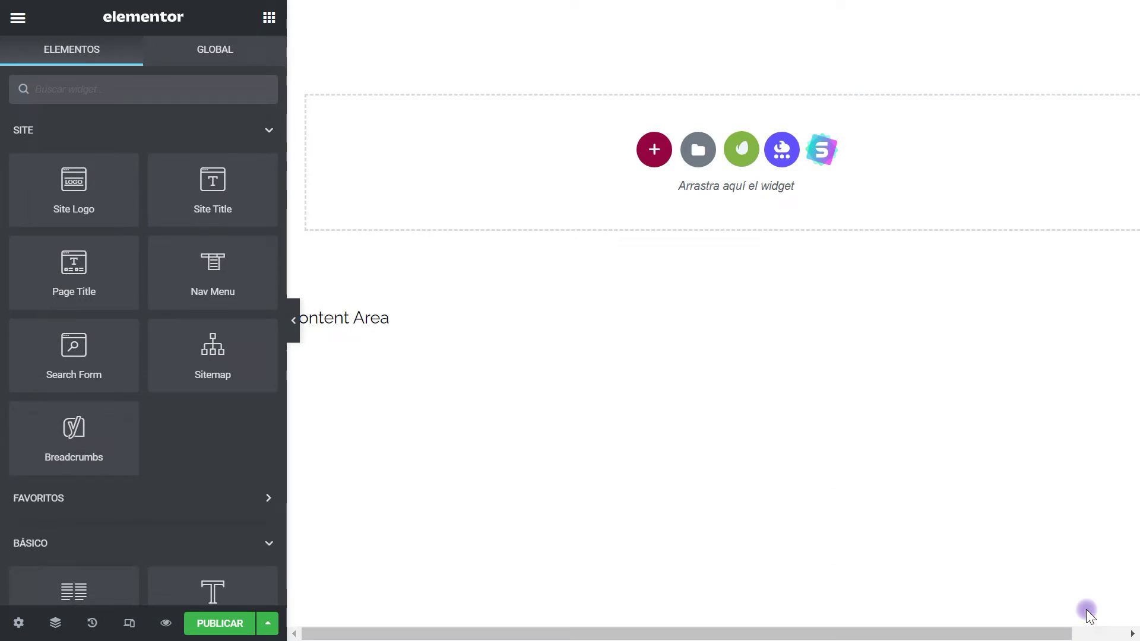
Add a section with three equal columns and set its height to Altura mínima at 100 px
left_click(654, 149)
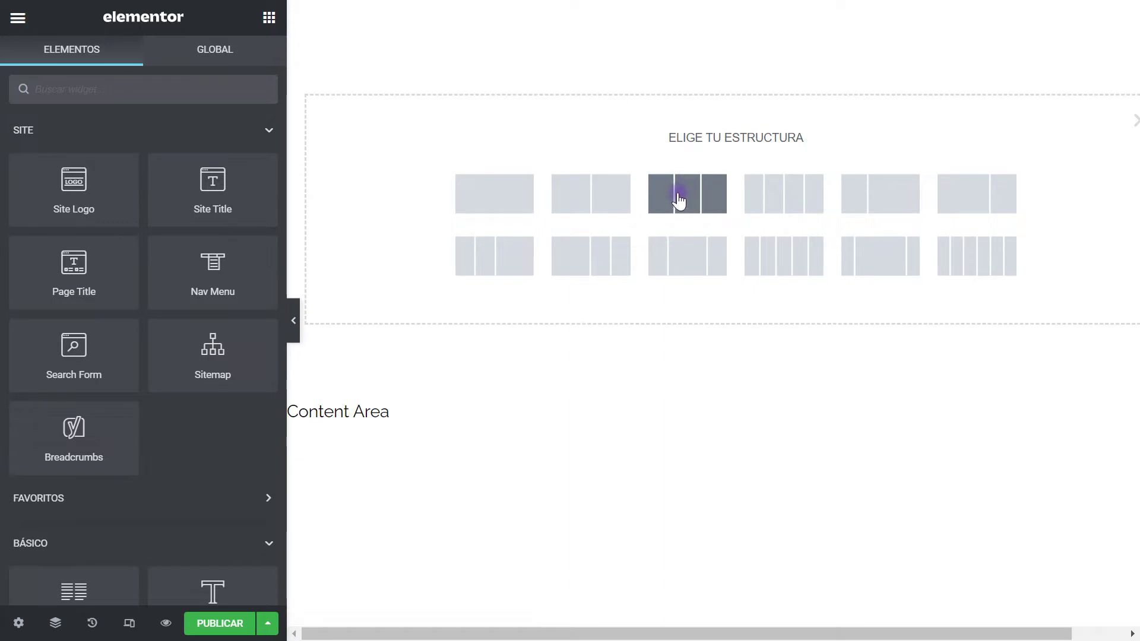
left_click(680, 196)
left_click(187, 288)
left_click(186, 297)
left_click(202, 288)
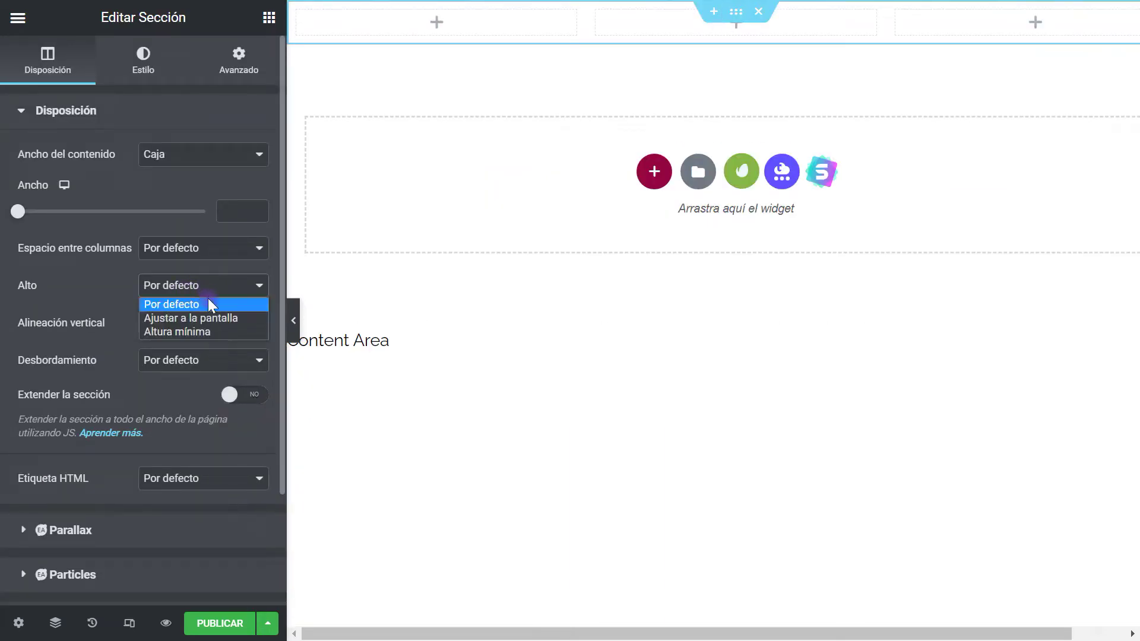
left_click(165, 332)
double_click(219, 342)
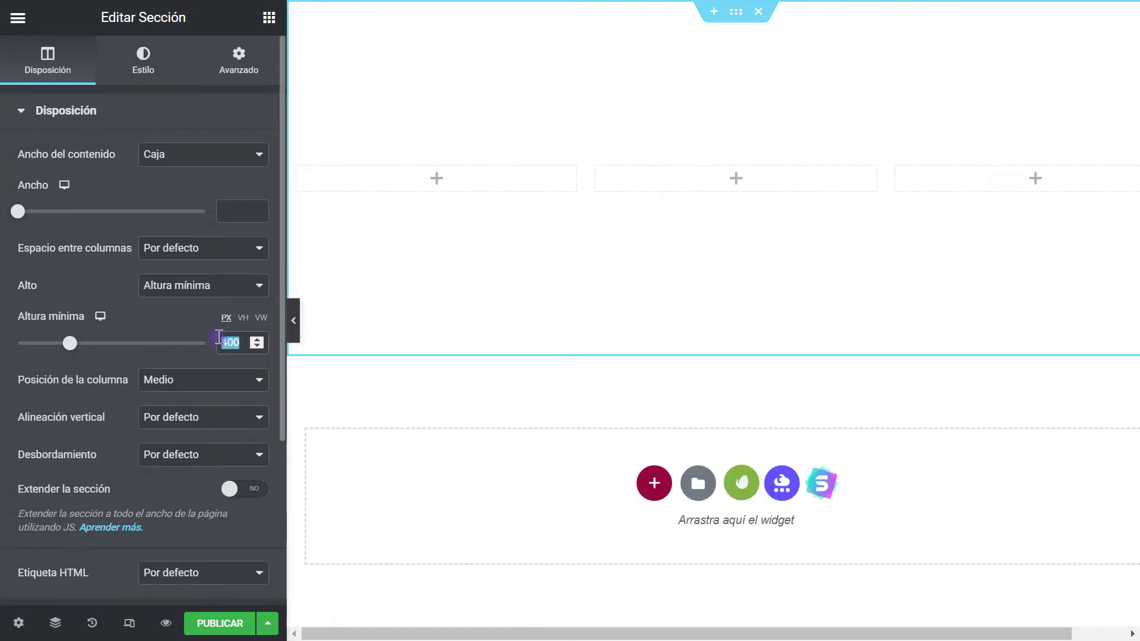
type("100")
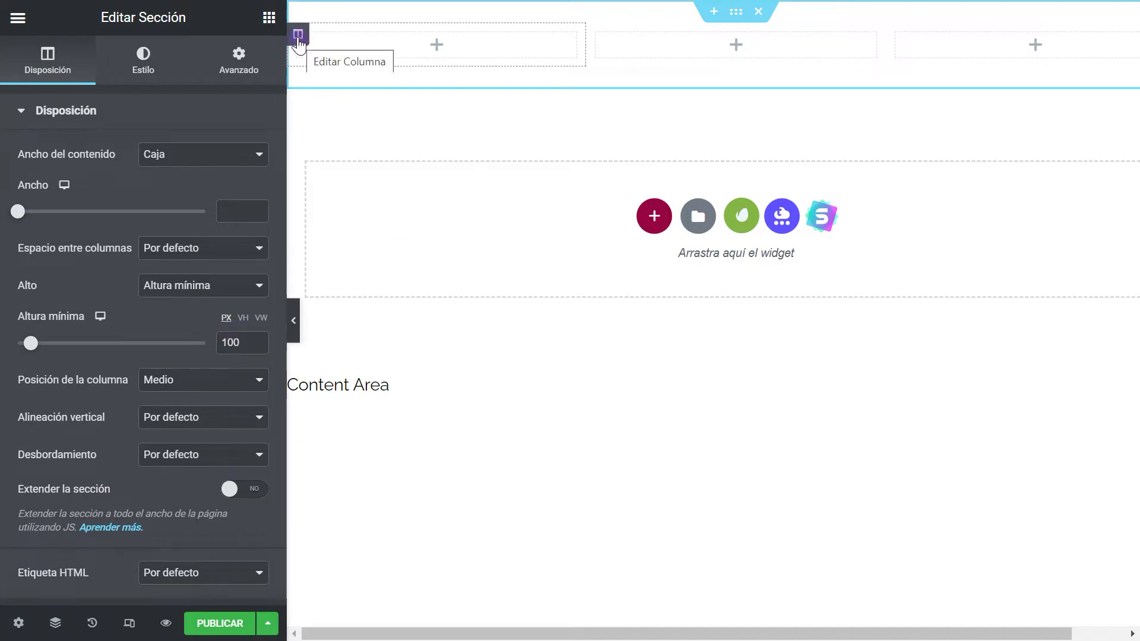
Set the first column's width to 12 % and its vertical alignment to Medio, and unlink its padding values
left_click(298, 35)
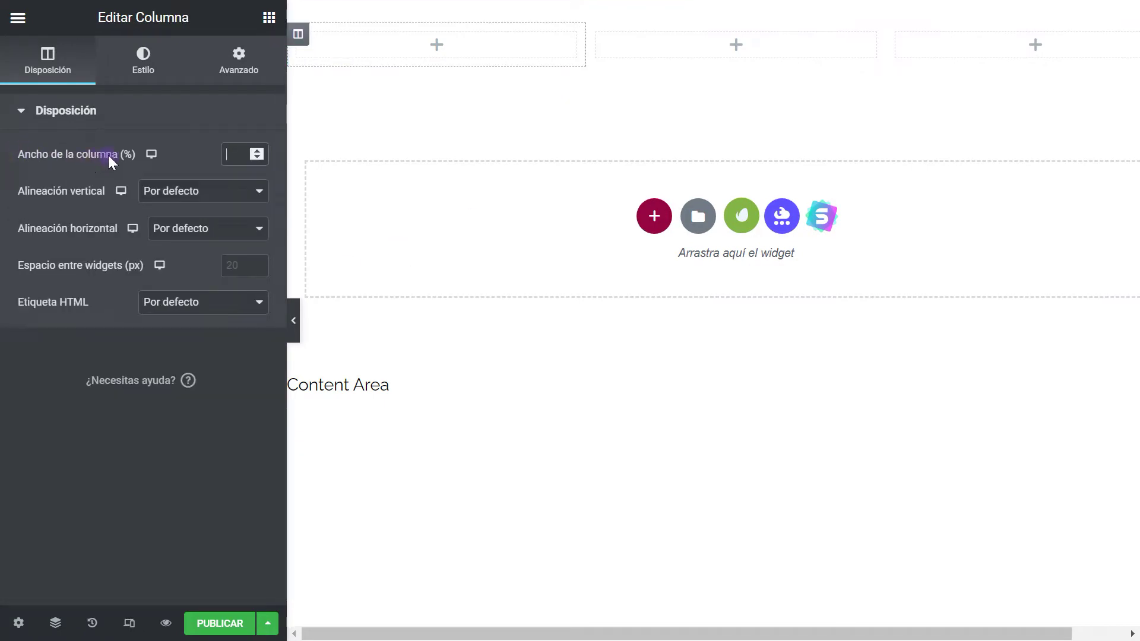
left_click(255, 152)
type("2")
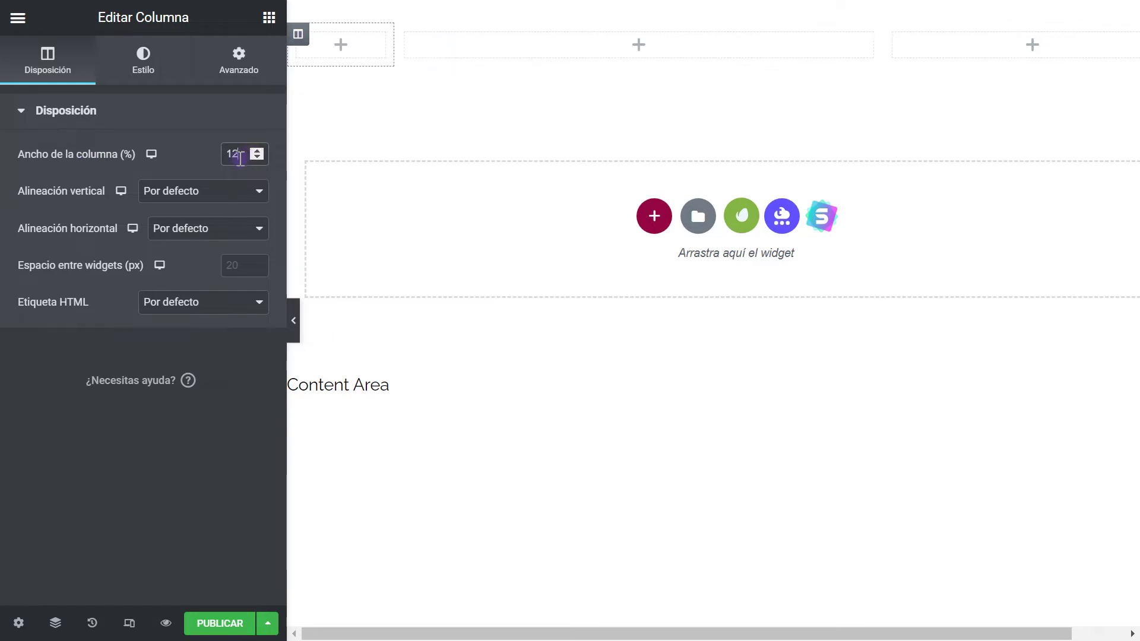
left_click(175, 191)
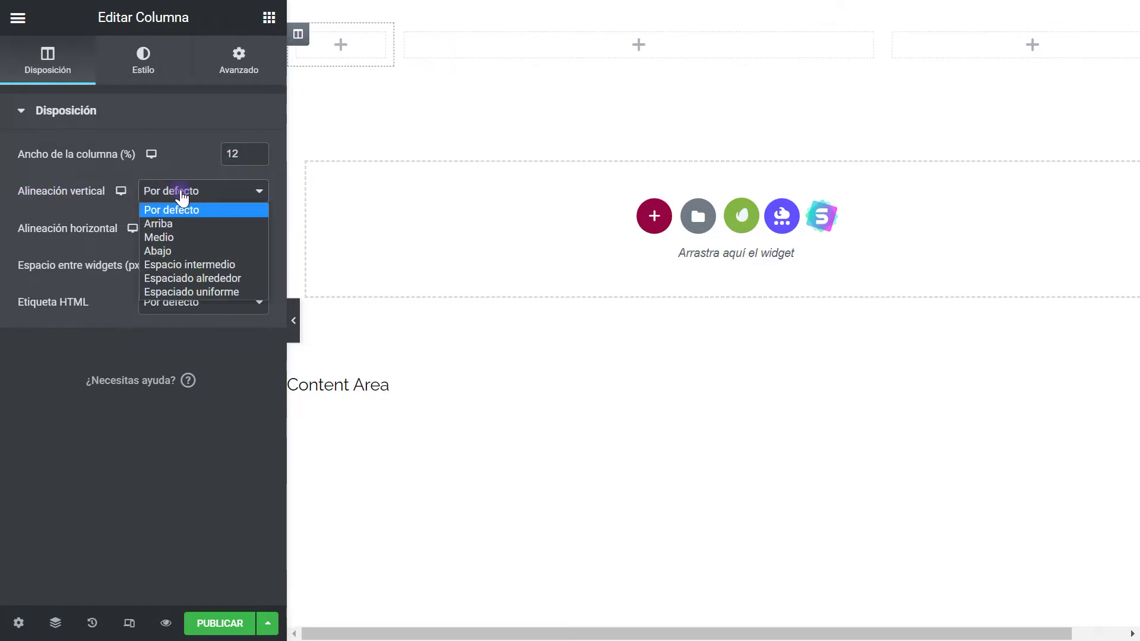
left_click(196, 238)
left_click(239, 60)
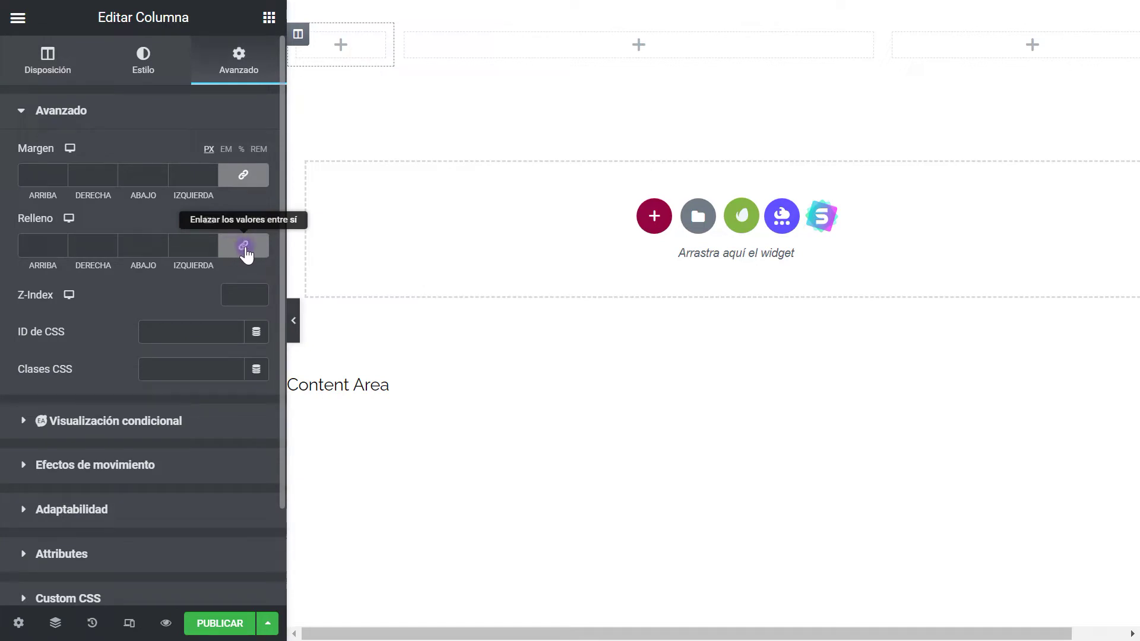
left_click(243, 248)
Set the middle column's width to 72 % and its vertical alignment to Medio, and unlink its padding values
left_click(406, 34)
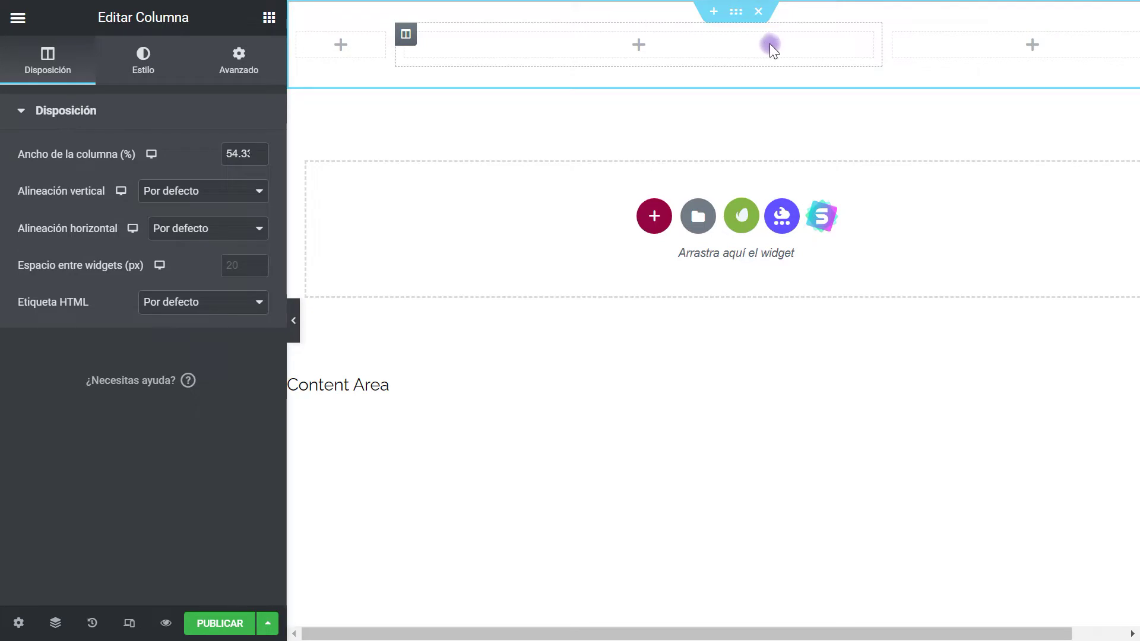
left_click(336, 45)
left_click_drag(231, 155, 282, 158)
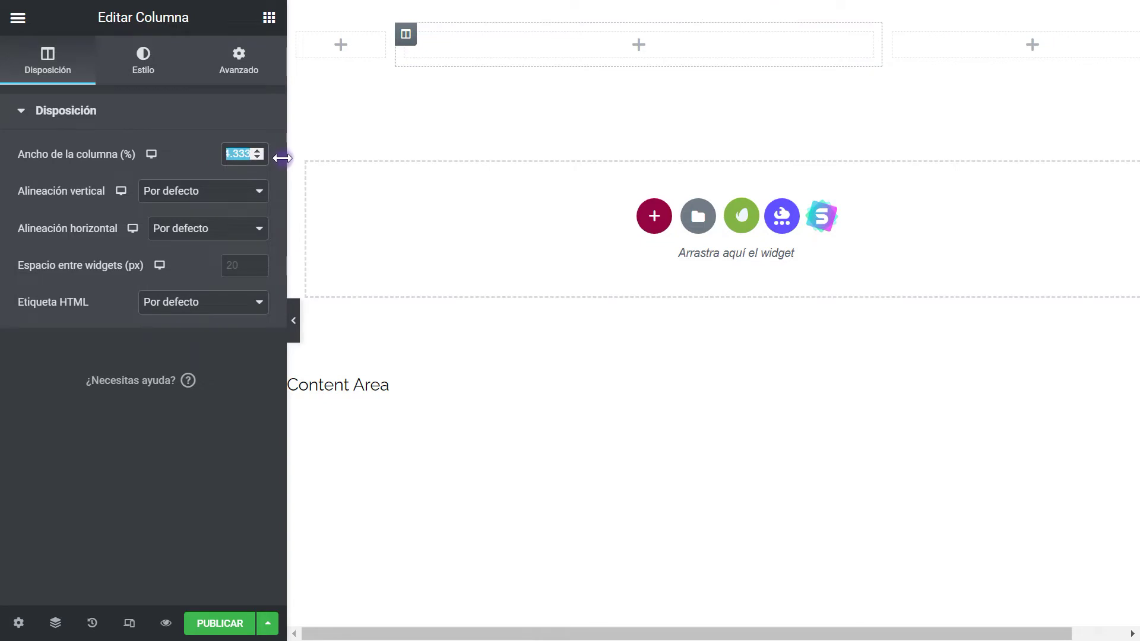
type("72")
left_click(212, 193)
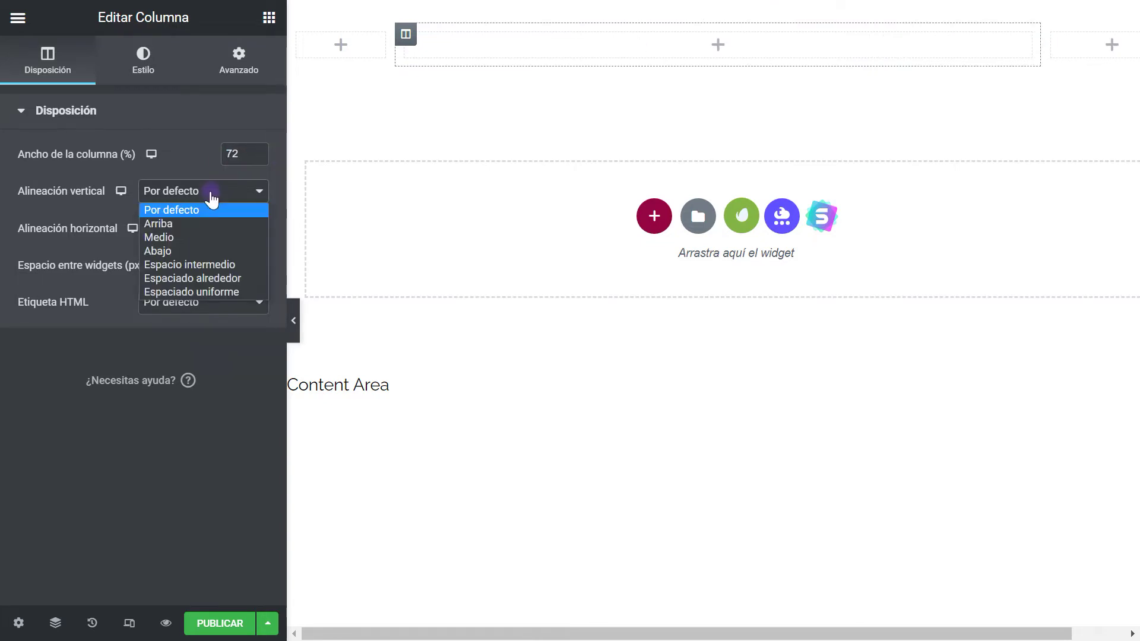
left_click(188, 238)
left_click(239, 59)
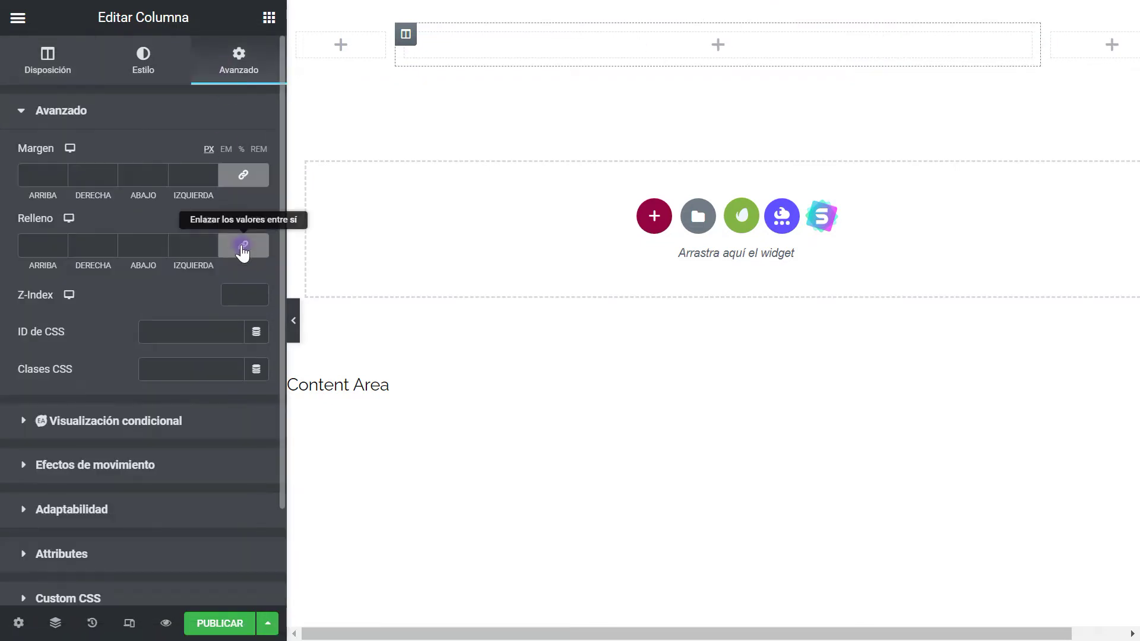
left_click(243, 245)
Set the third column's width to 16 % and its vertical alignment to Medio, and open its advanced settings
left_click(1052, 34)
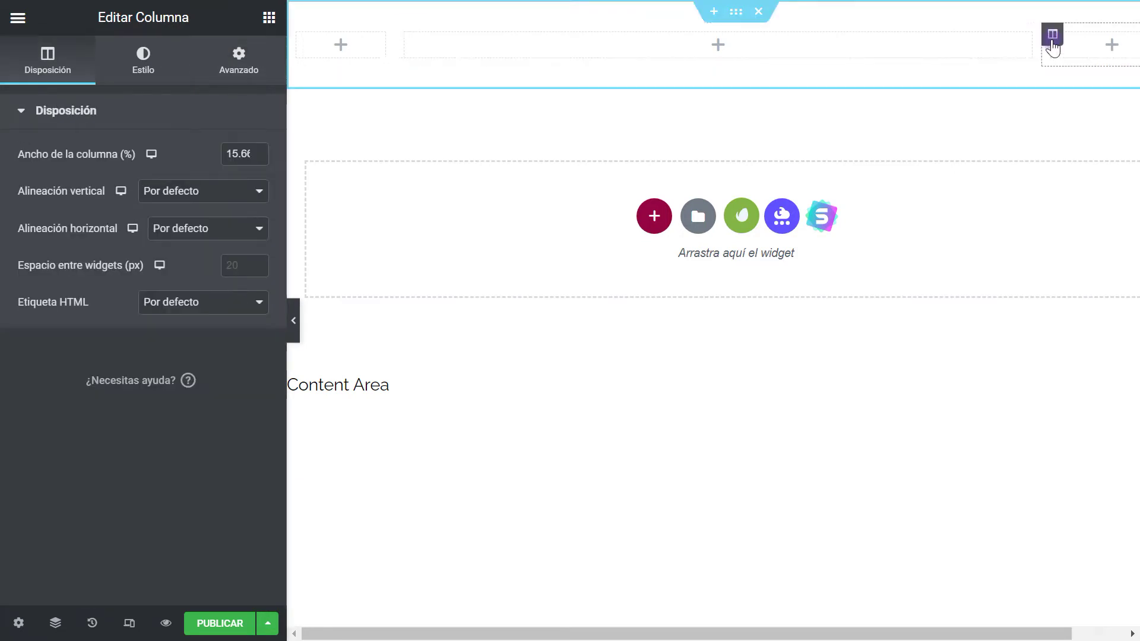
double_click(226, 154)
type("15.")
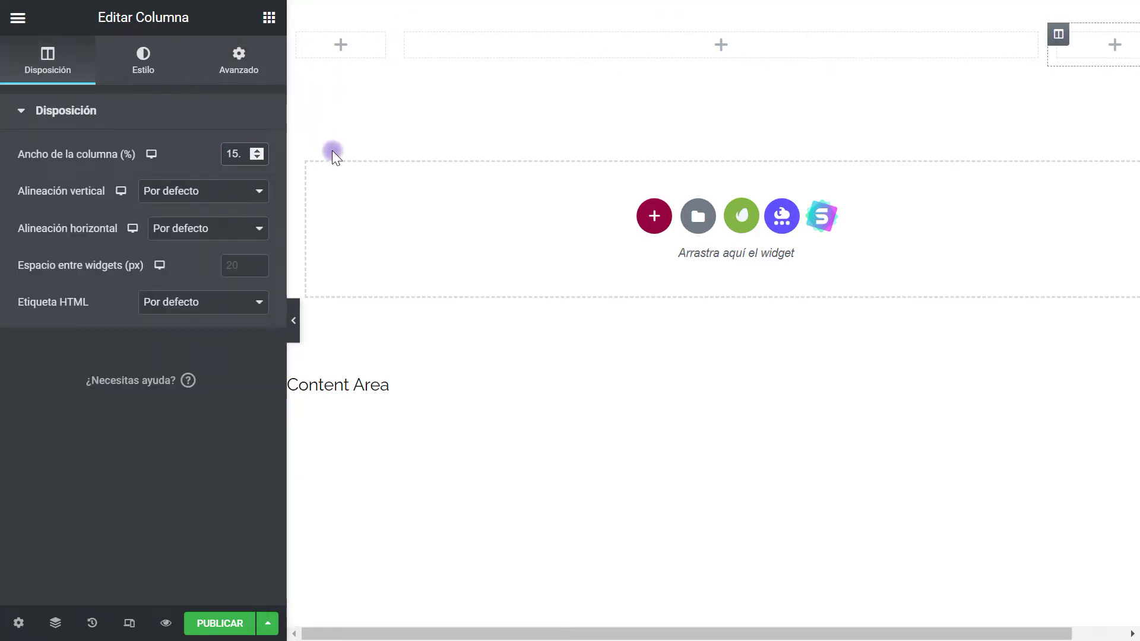
key("ctrl+shift+i")
key("ctrl+shift+i")
left_click(202, 191)
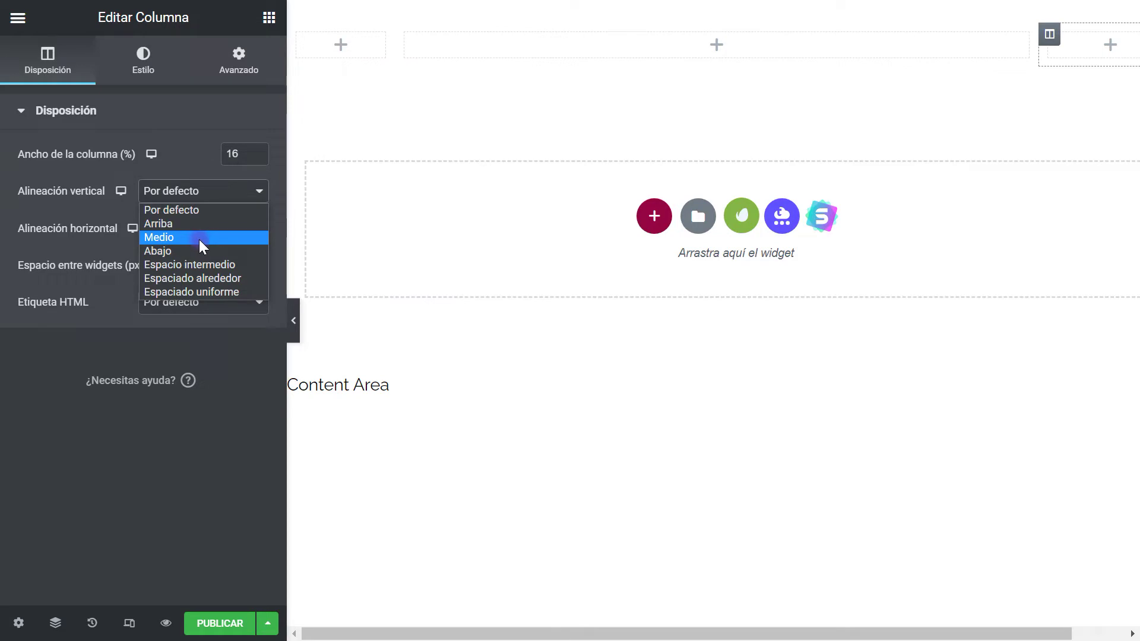
left_click(201, 237)
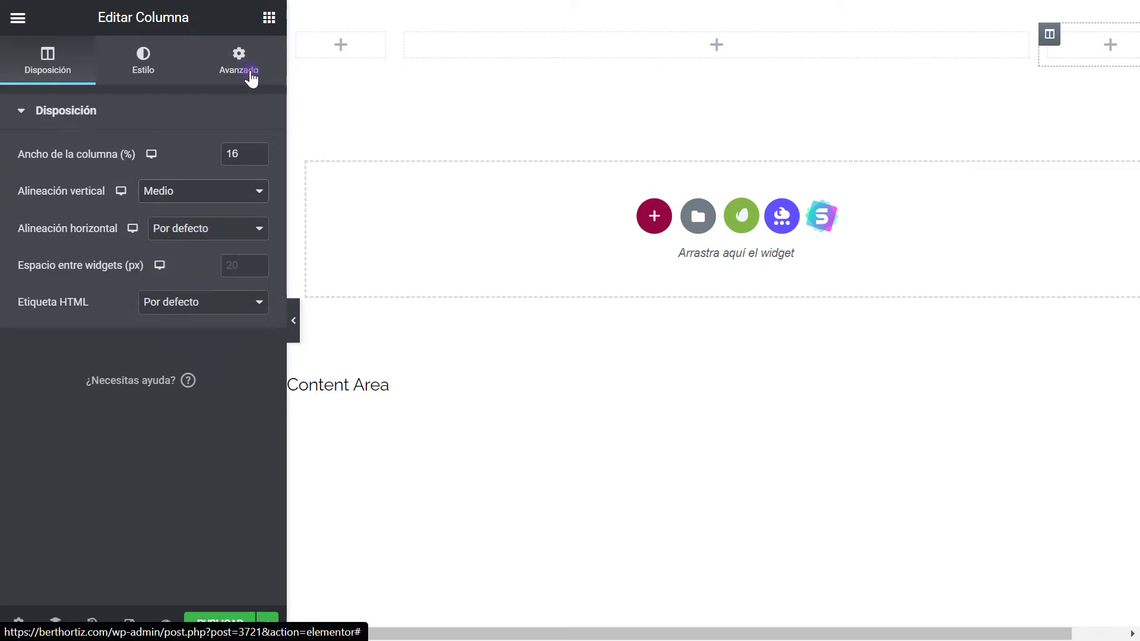
left_click(249, 74)
Place an image widget in the first column and choose the white Running Shoes logo from the media library
left_click(461, 63)
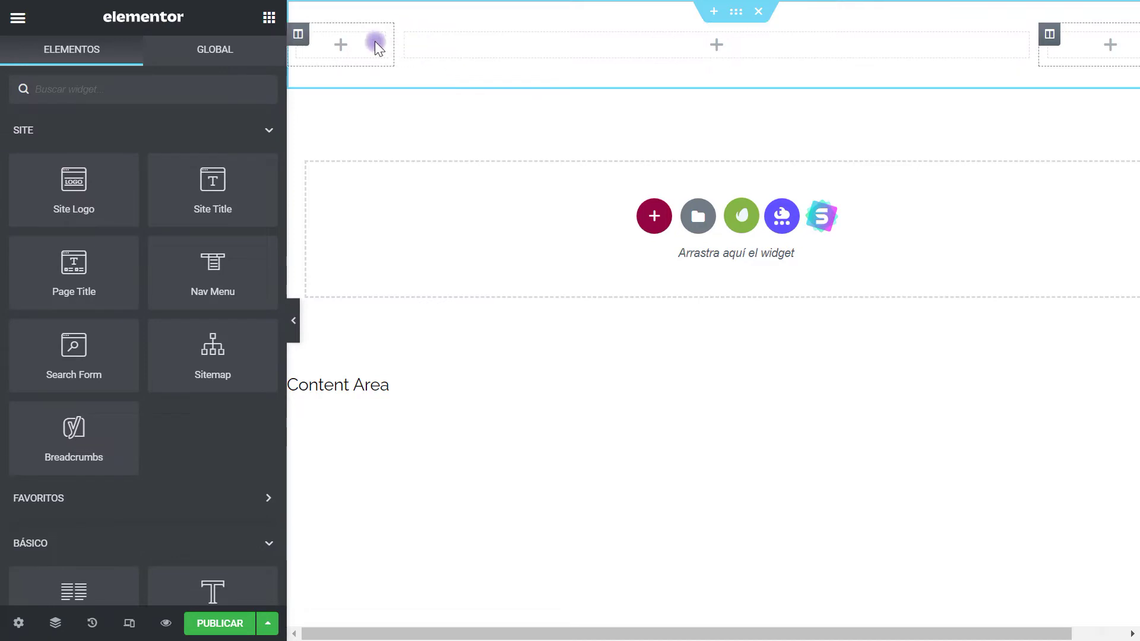
scroll(127, 405, "down", 4)
left_click_drag(127, 404, 346, 43)
left_click(139, 230)
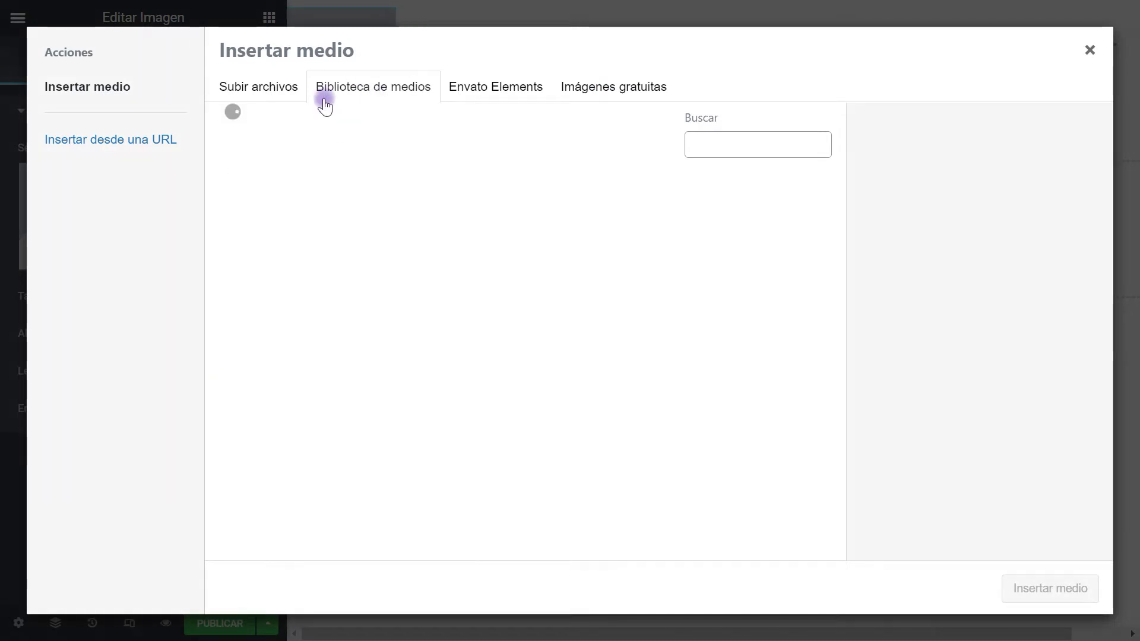
key("Escape")
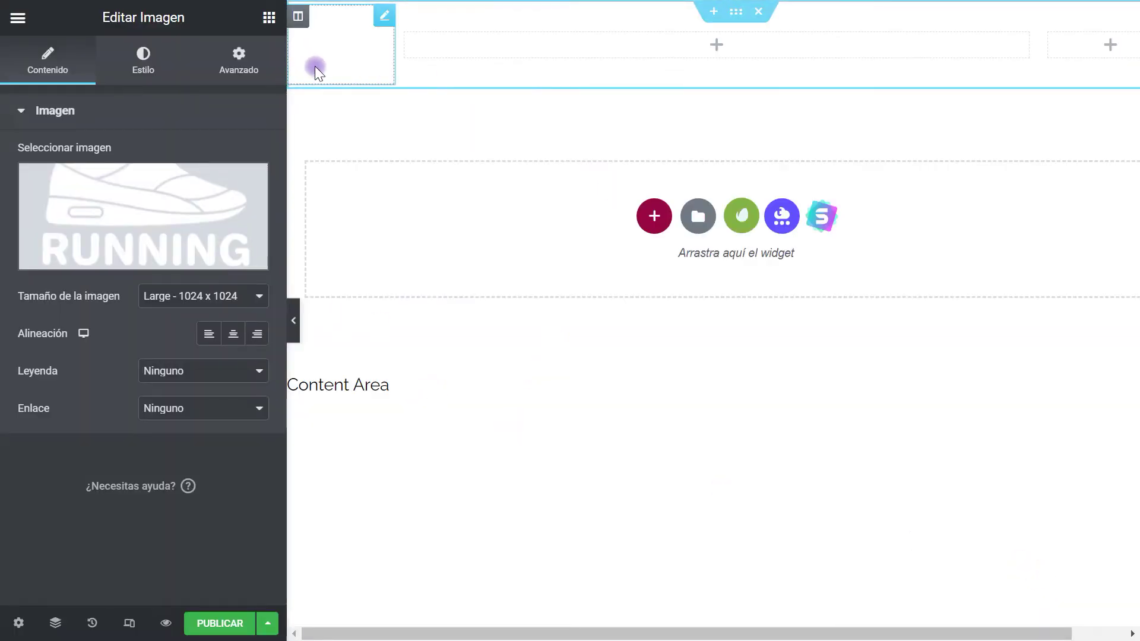
Give the header section a classic background with the solid grey colour #808080
left_click(736, 17)
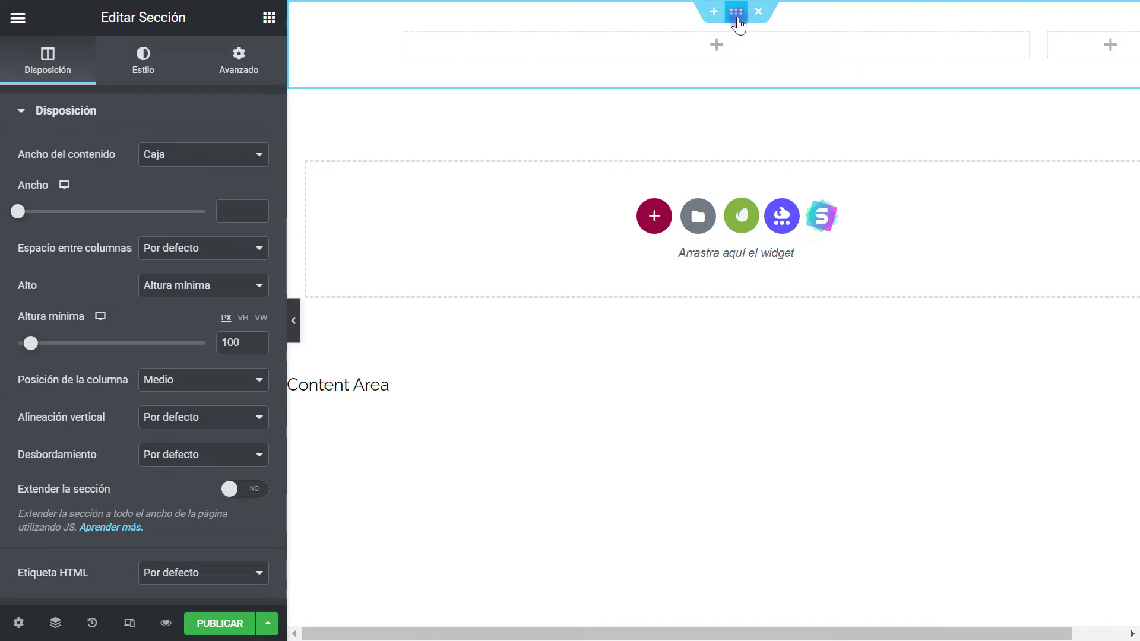
left_click(152, 70)
left_click(185, 193)
left_click(185, 192)
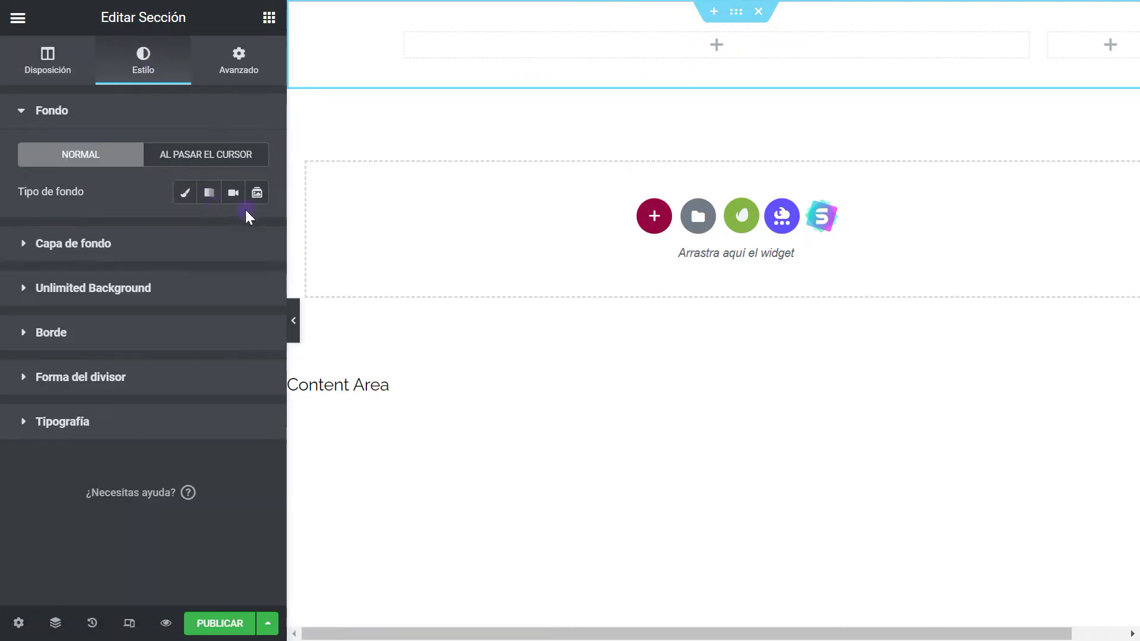
left_click(185, 192)
left_click(256, 229)
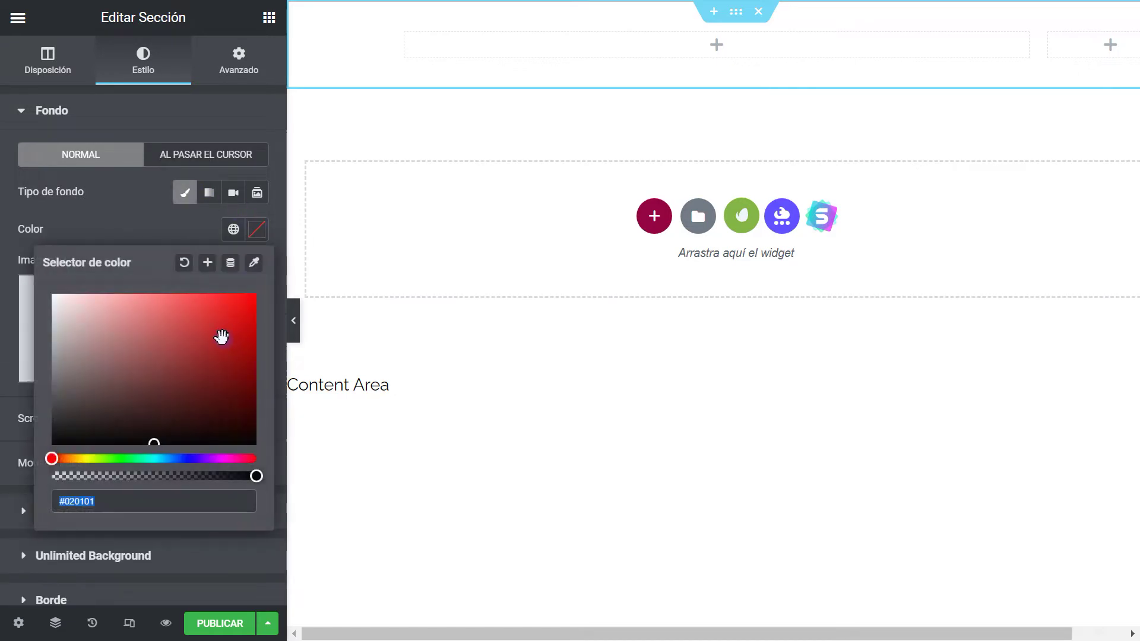
left_click(80, 295)
left_click_drag(57, 368, 15, 369)
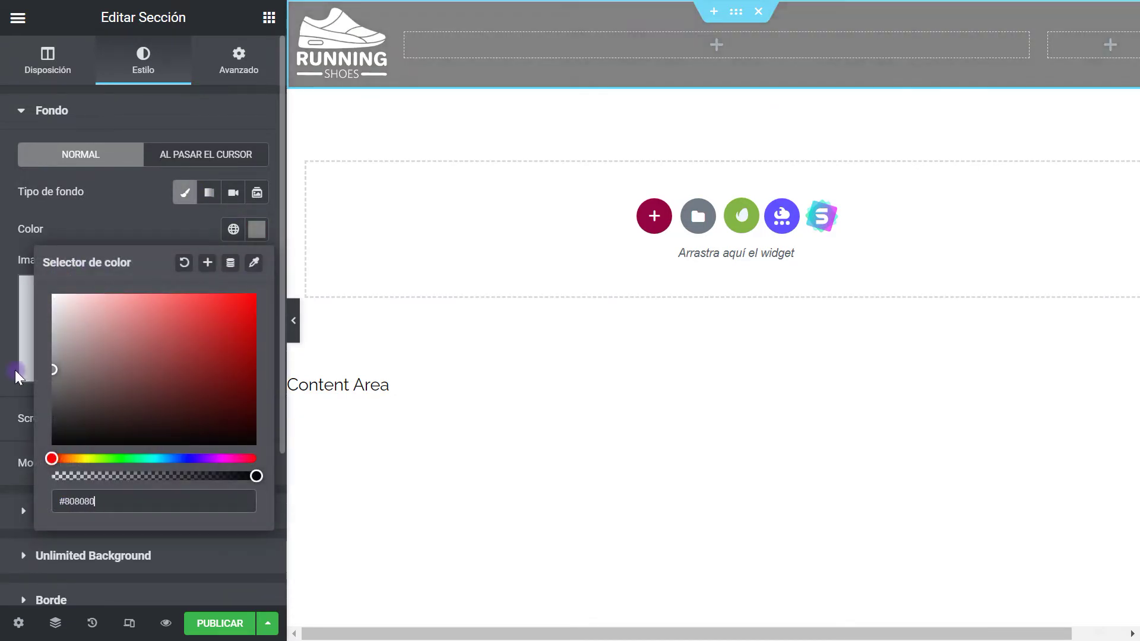
left_click(386, 135)
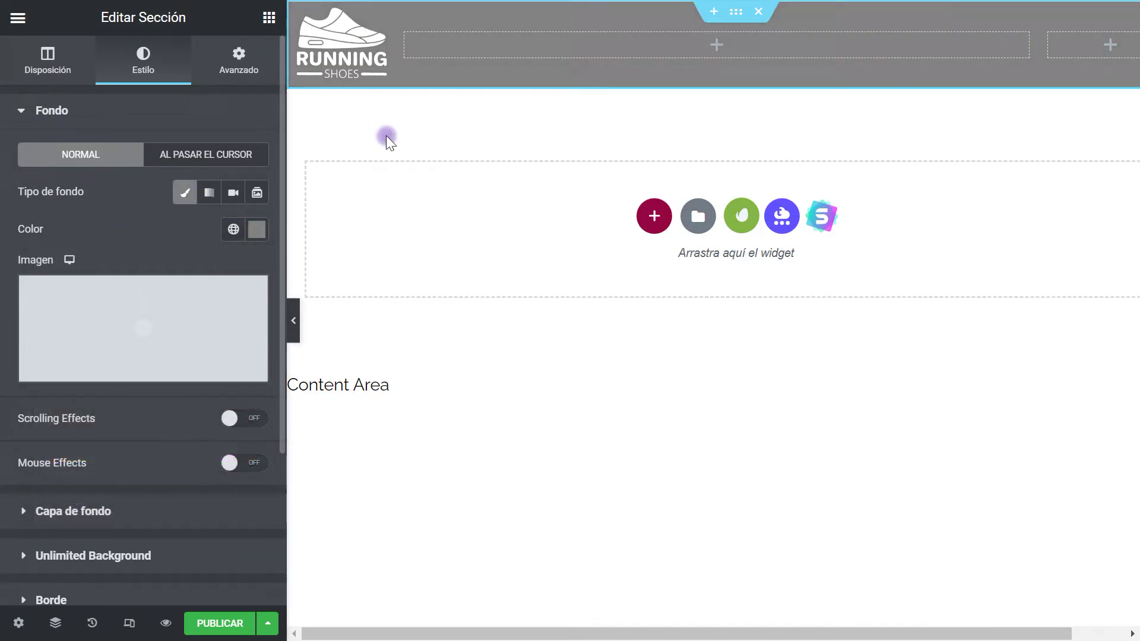
Add a Nav Menu widget to the middle column using Menu Runnig Shoe, aligned to the right
left_click(269, 17)
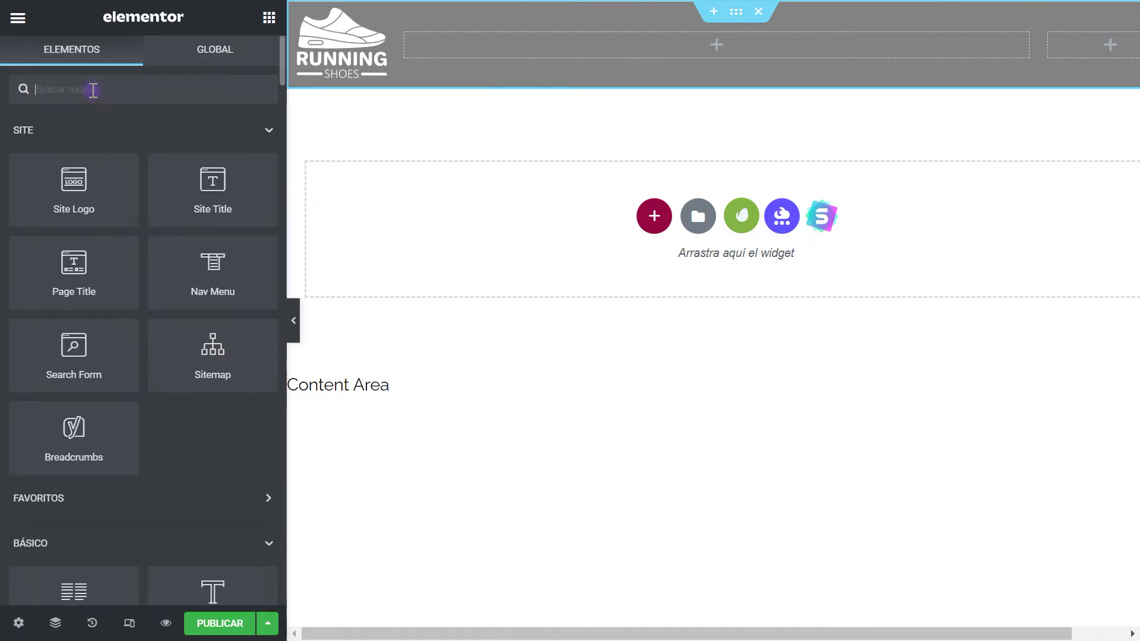
type("nav")
left_click_drag(73, 240, 637, 59)
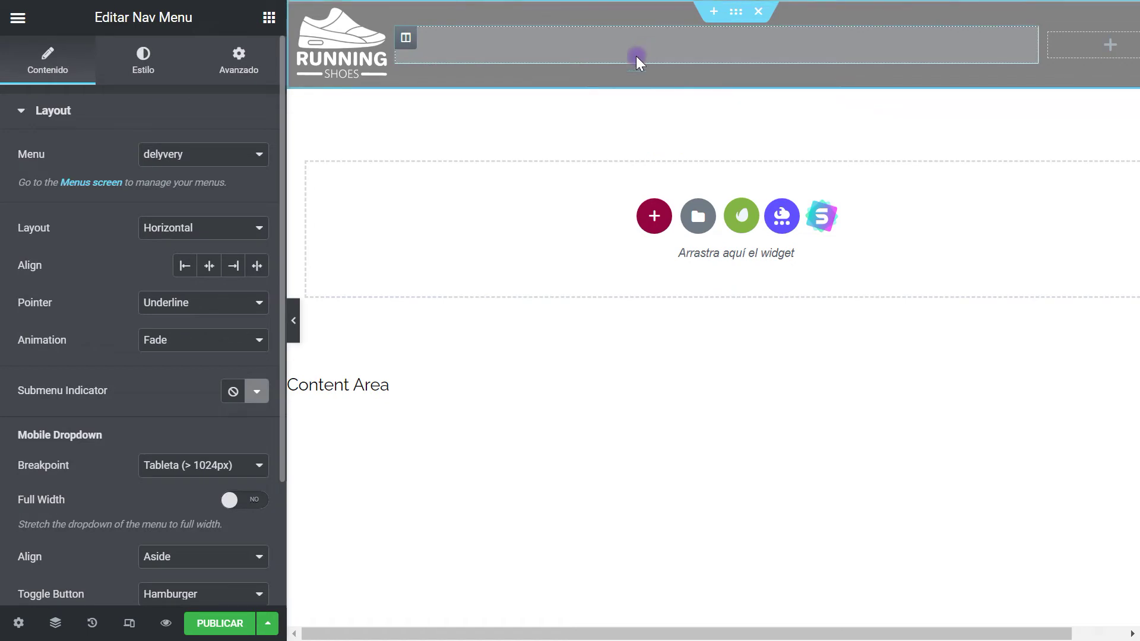
left_click(202, 154)
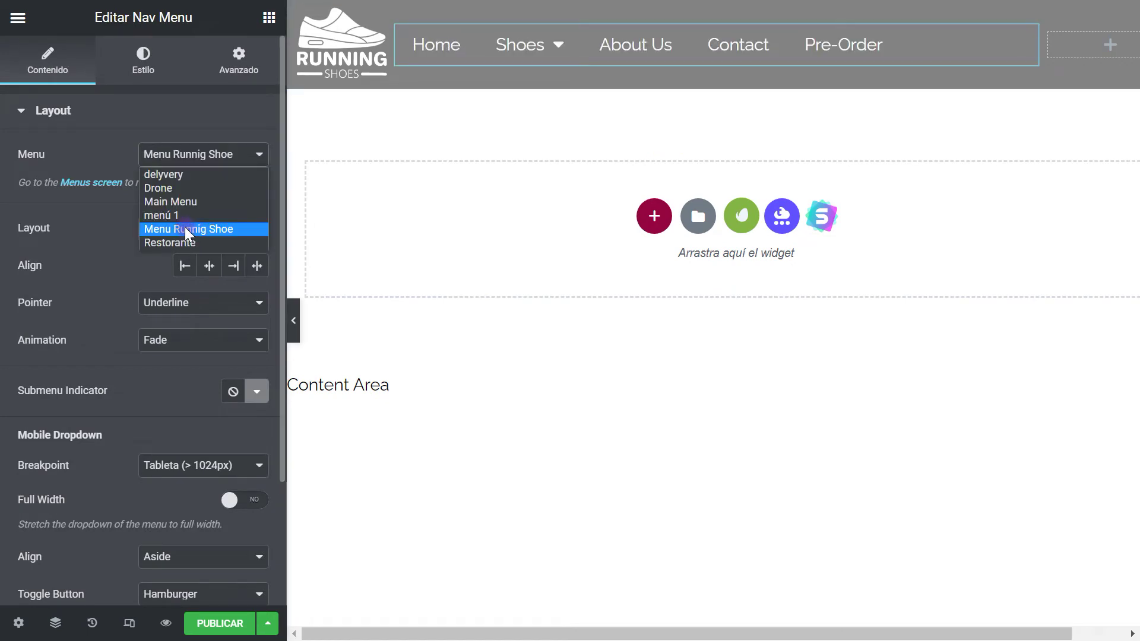
left_click(185, 229)
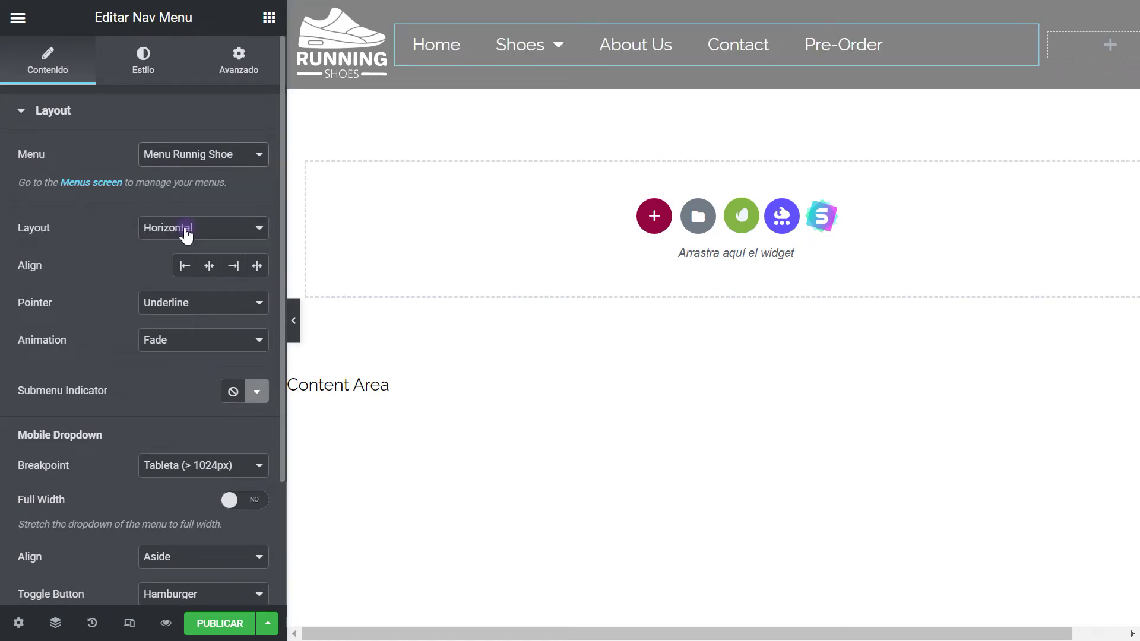
left_click(235, 267)
Add a centred button widget with the text Order Now to the third column
left_click(268, 18)
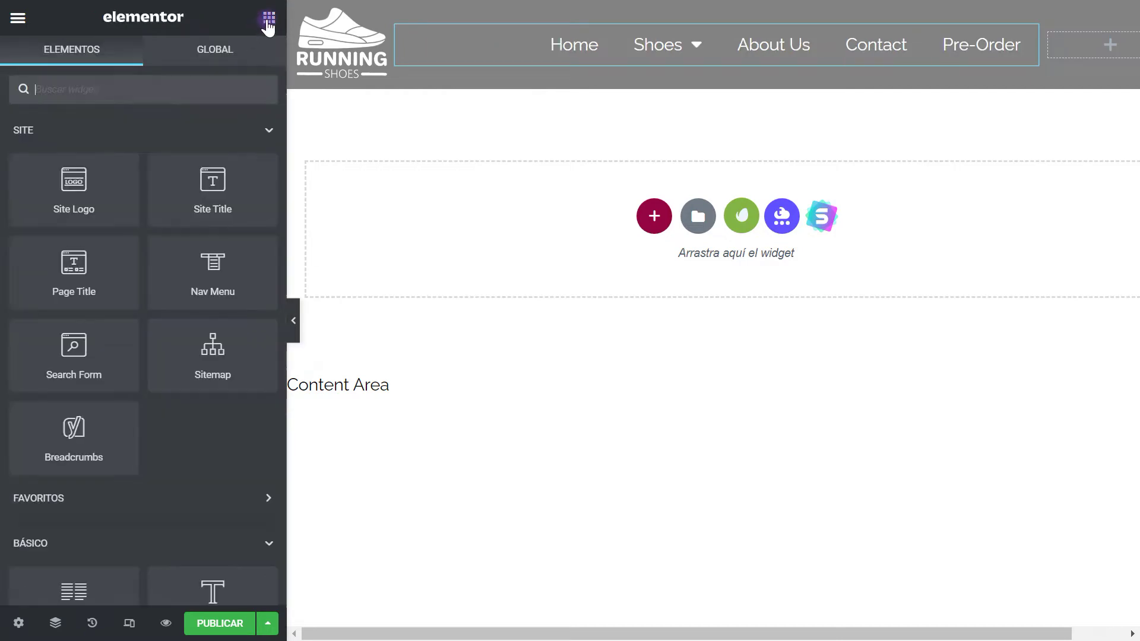
scroll(172, 267, "down", 5)
scroll(198, 290, "up", 5)
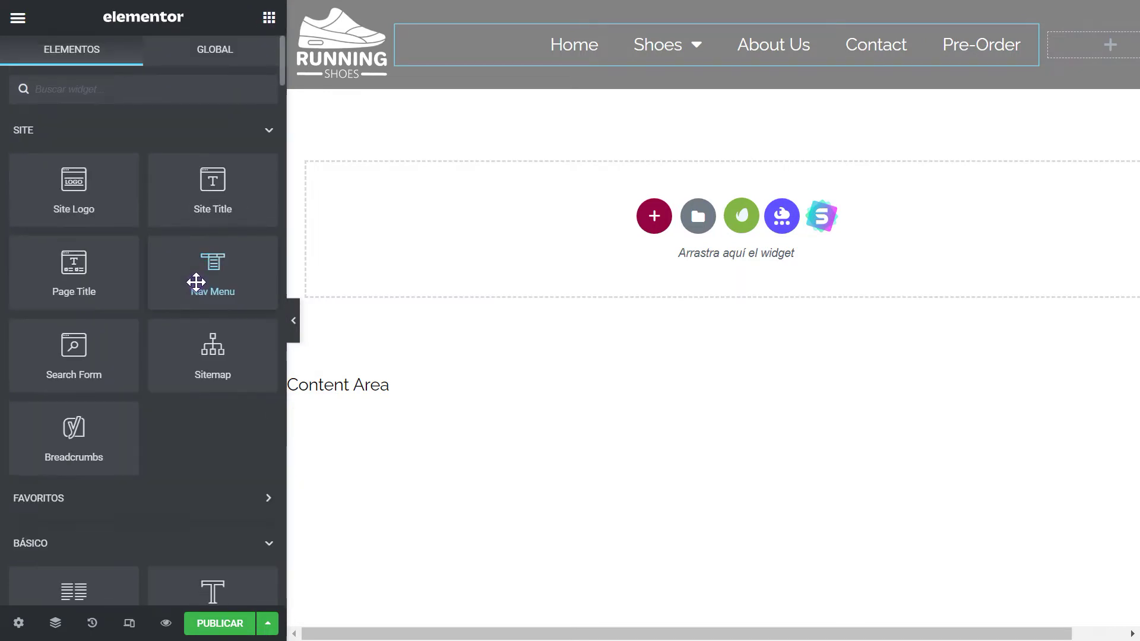
scroll(199, 326, "down", 9)
left_click_drag(195, 238, 1100, 54)
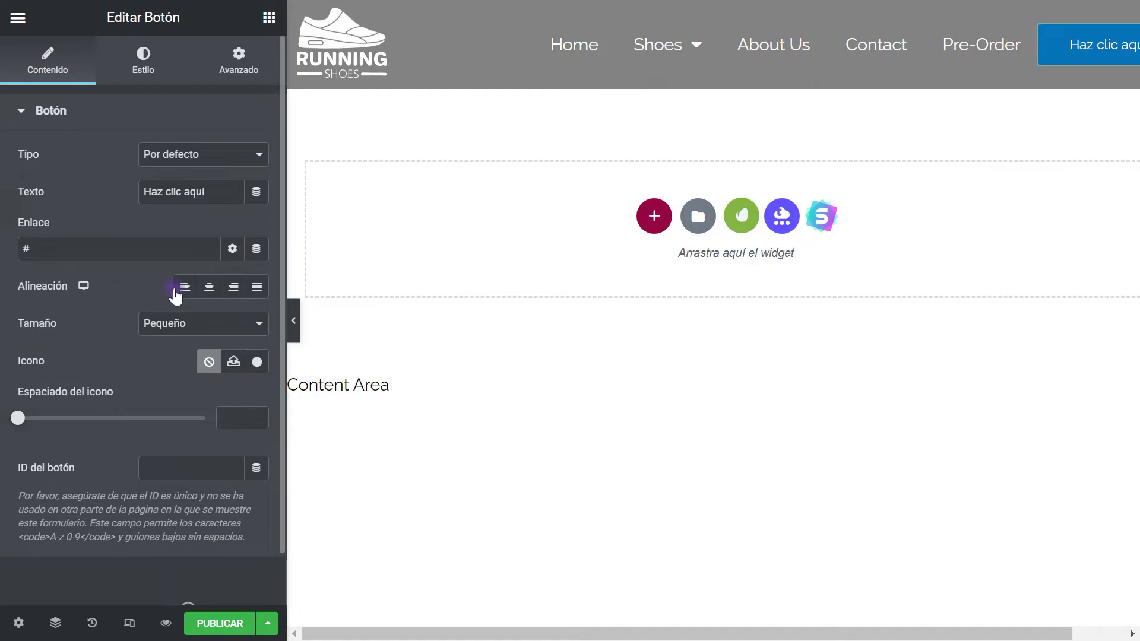
left_click(211, 287)
type("Order Now")
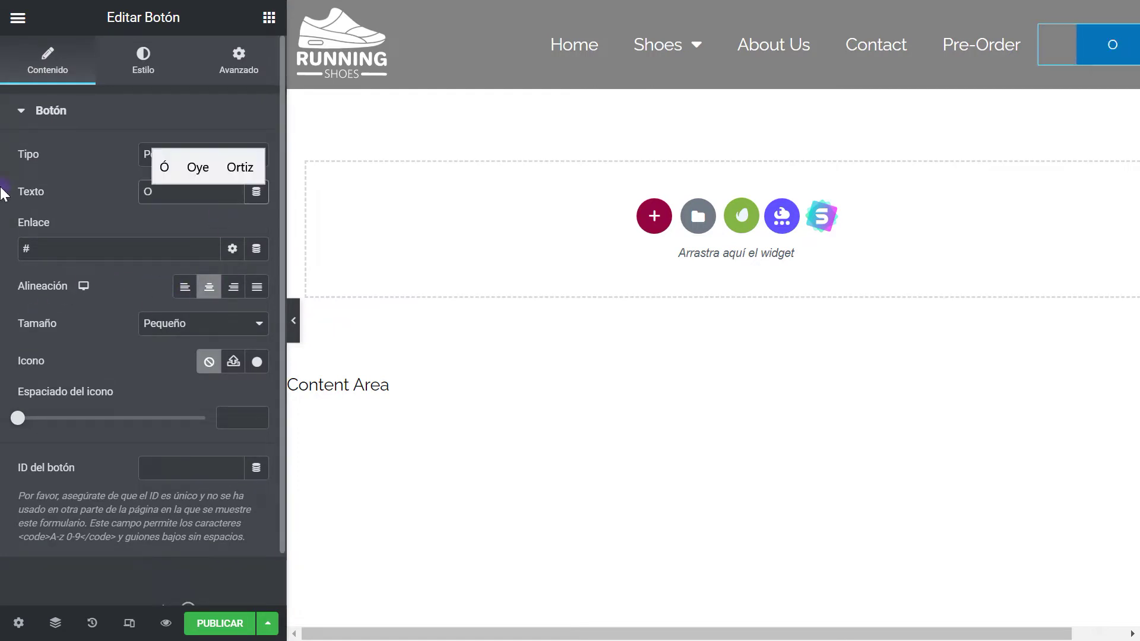
triple_click(203, 191)
left_click(201, 184)
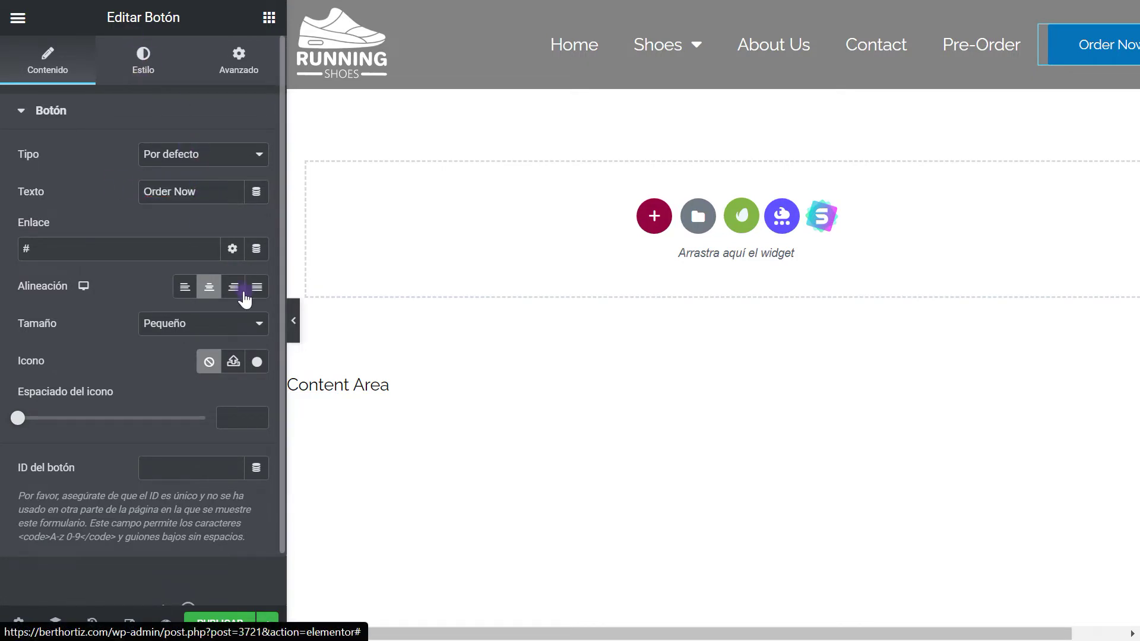
Round the corners of the Order Now button with a border radius of 30
left_click(140, 64)
scroll(90, 297, "down", 2)
left_click(48, 333)
type("30")
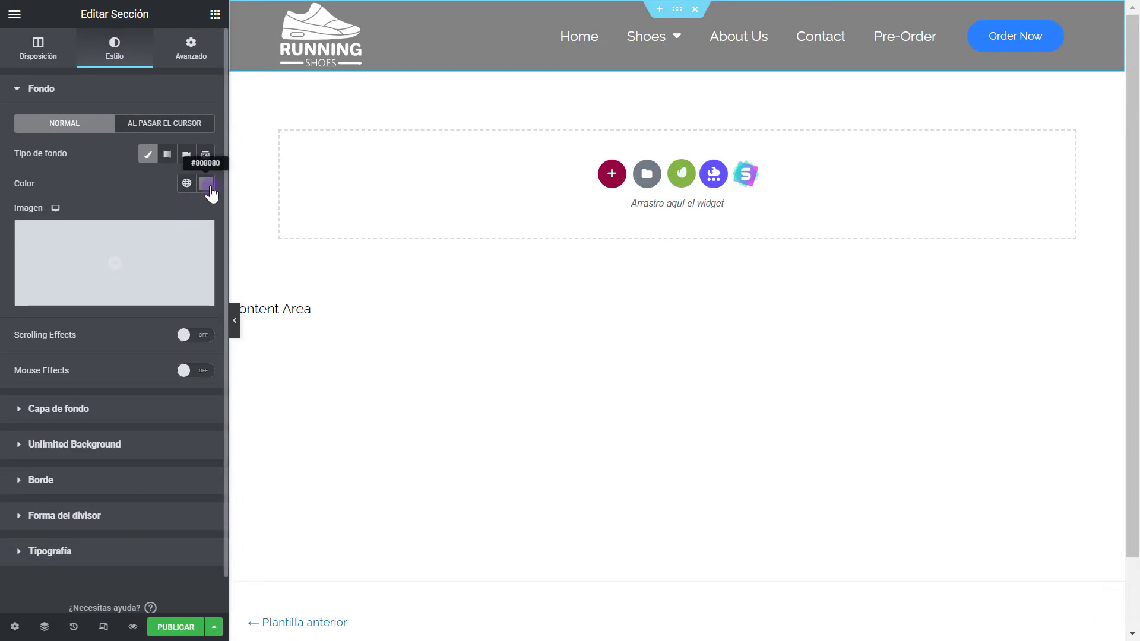
Make the header section's grey background semi-transparent by lowering its opacity to #80808038
left_click(208, 185)
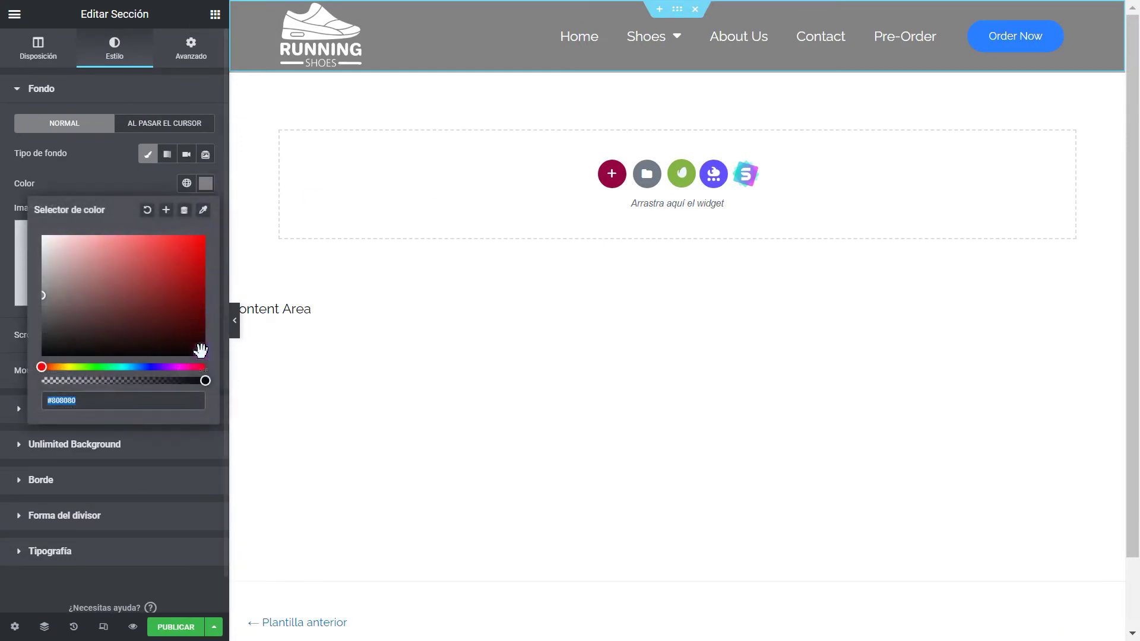
left_click_drag(206, 376, 95, 380)
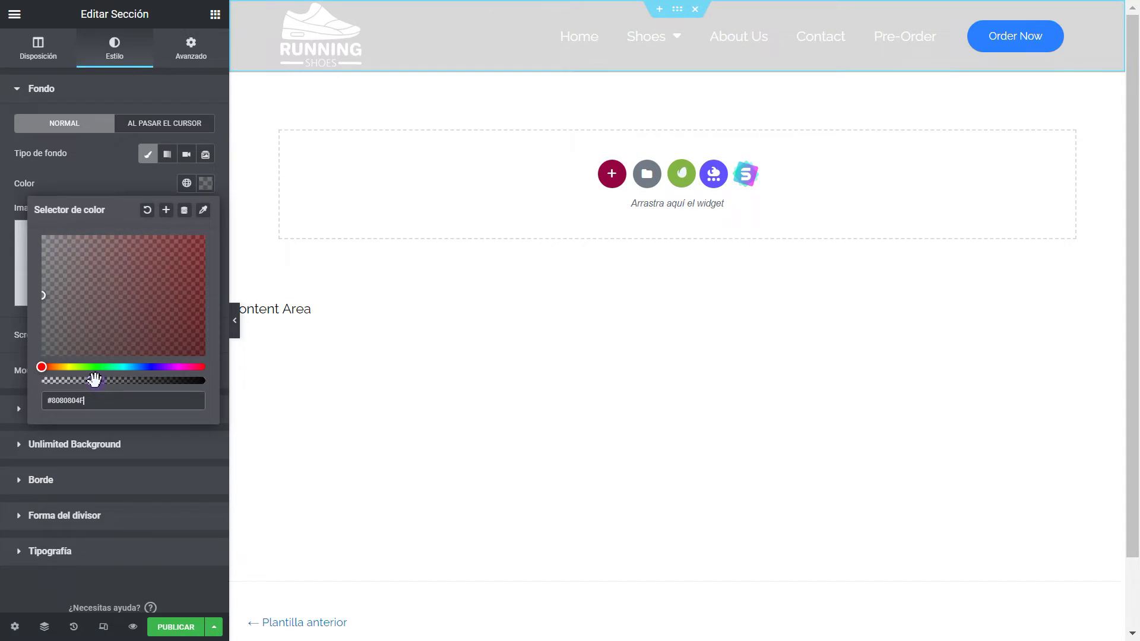
left_click_drag(95, 380, 77, 380)
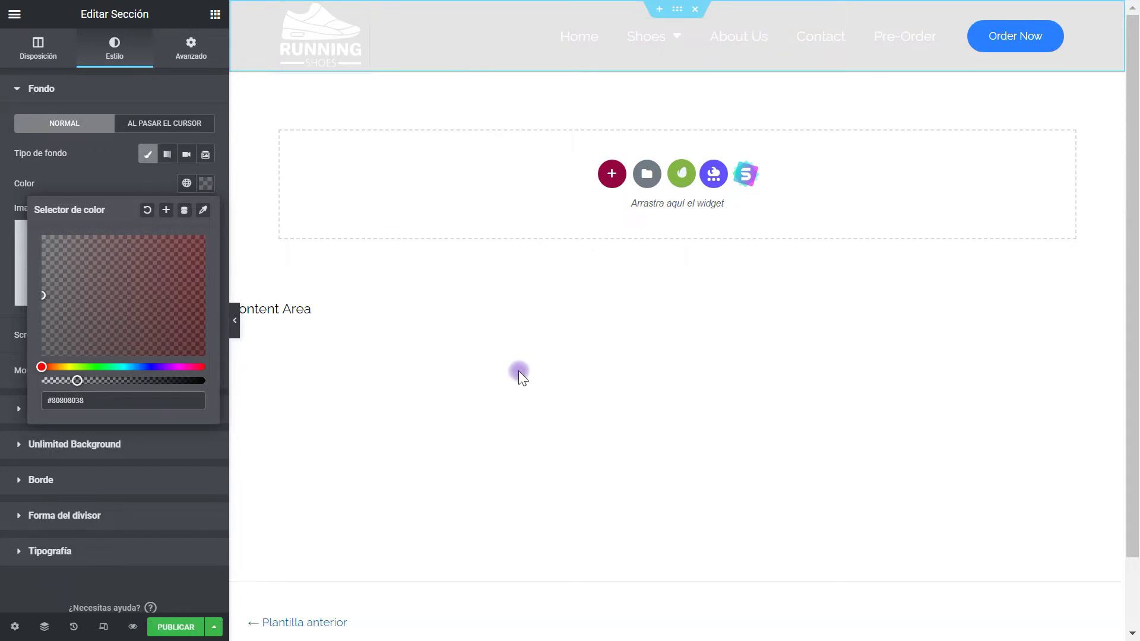
left_click(1, 315)
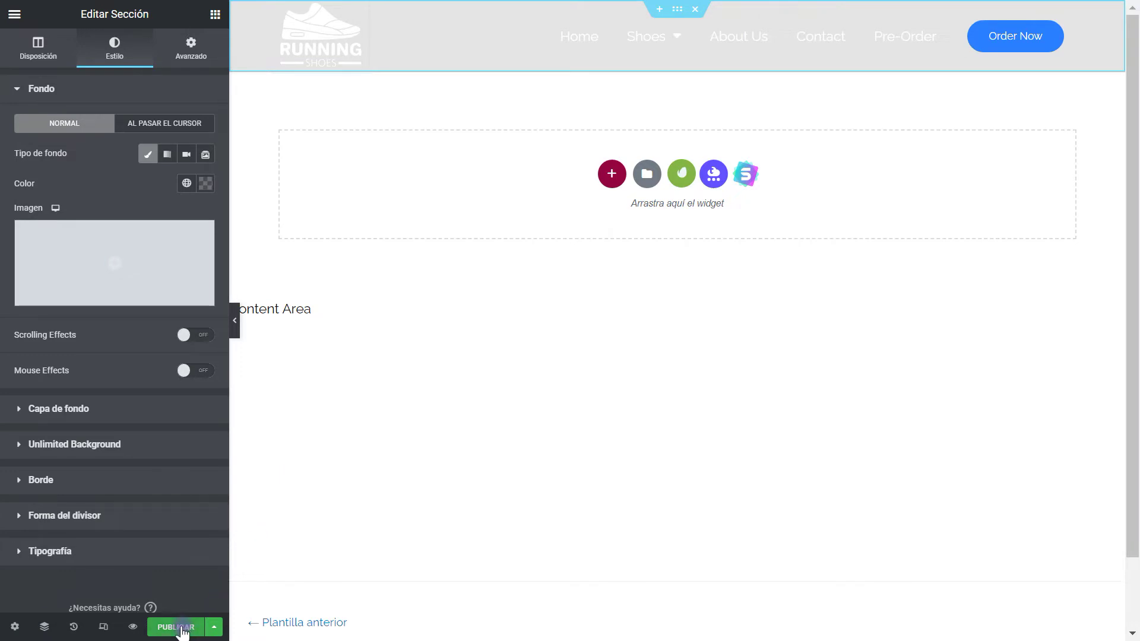
Open the style settings of the Running Shoes logo image
left_click(273, 49)
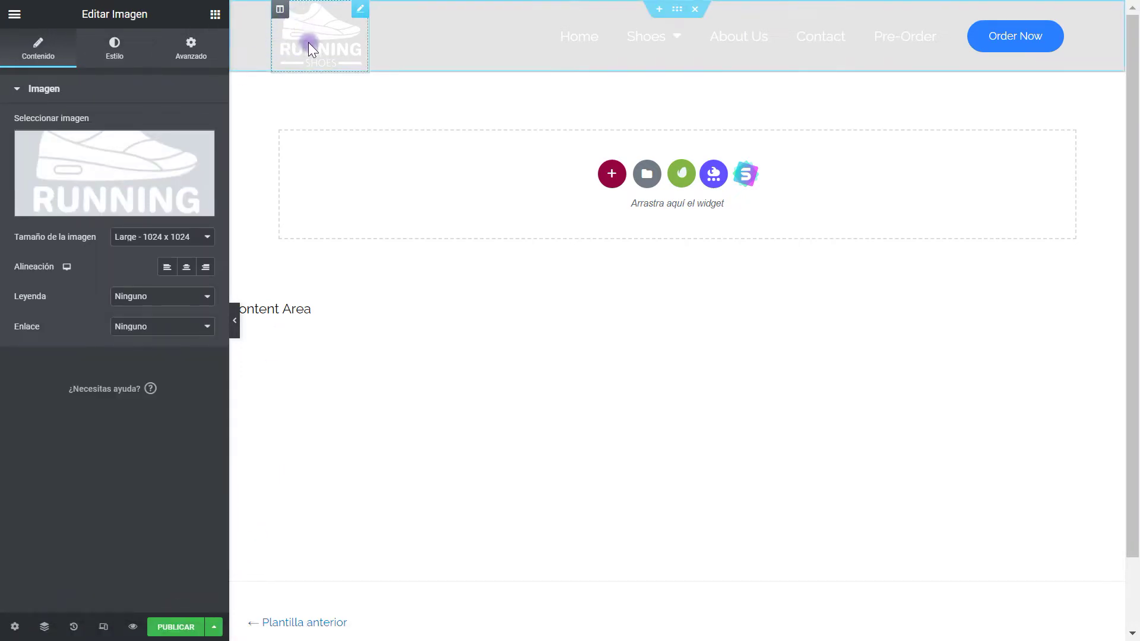
left_click(115, 59)
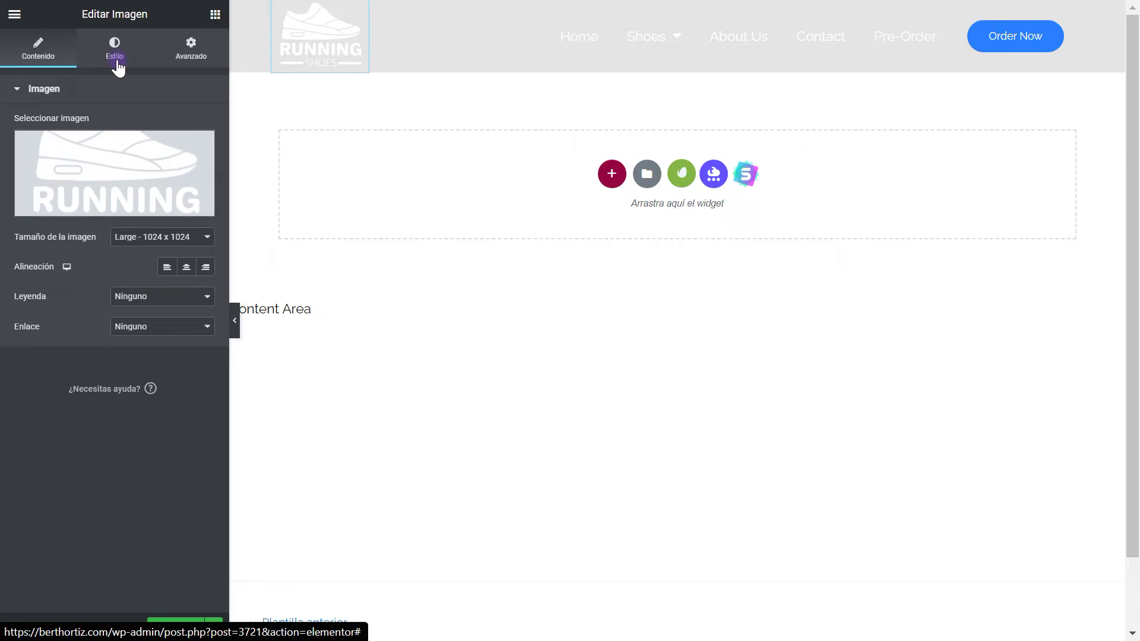
left_click(115, 56)
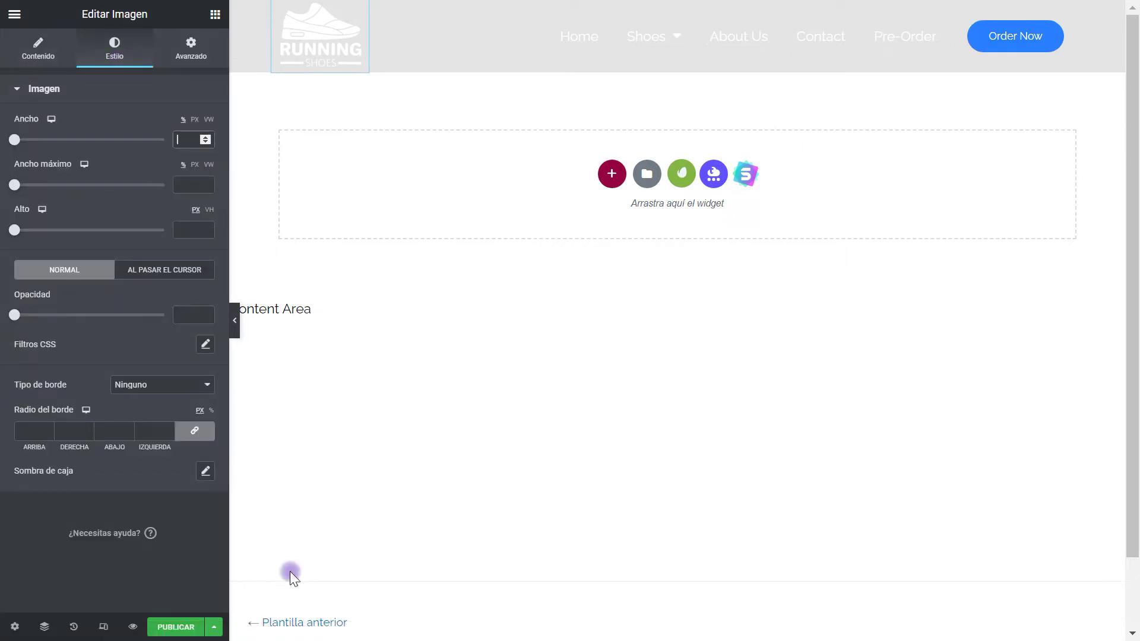
Start publishing the header template and add an Include display condition set to Singular and Páginas
left_click(189, 631)
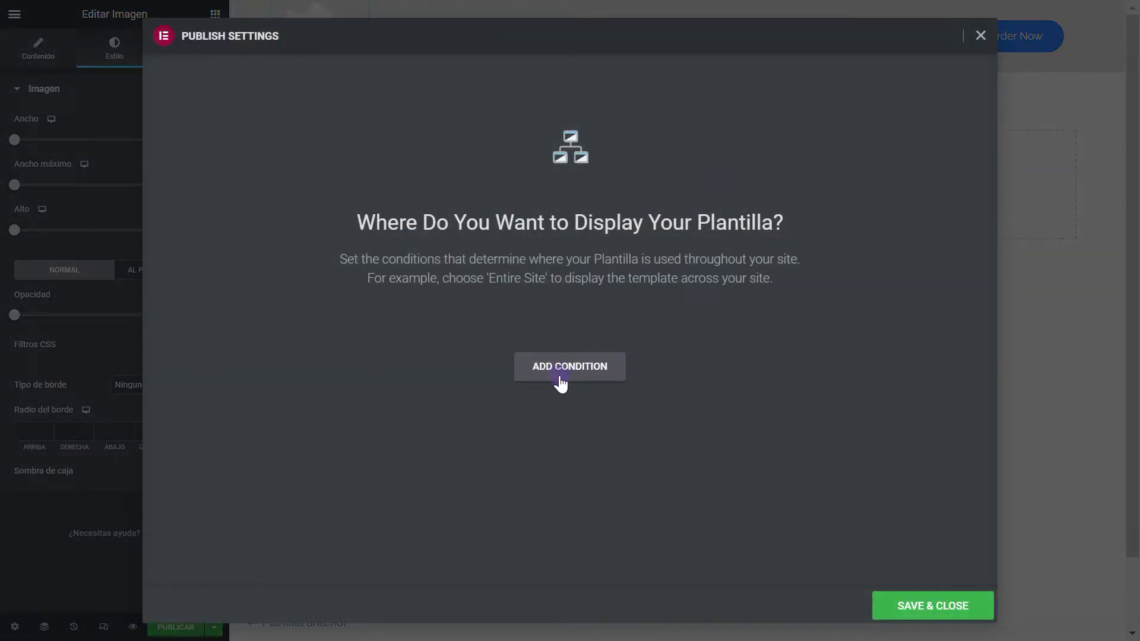
left_click(568, 376)
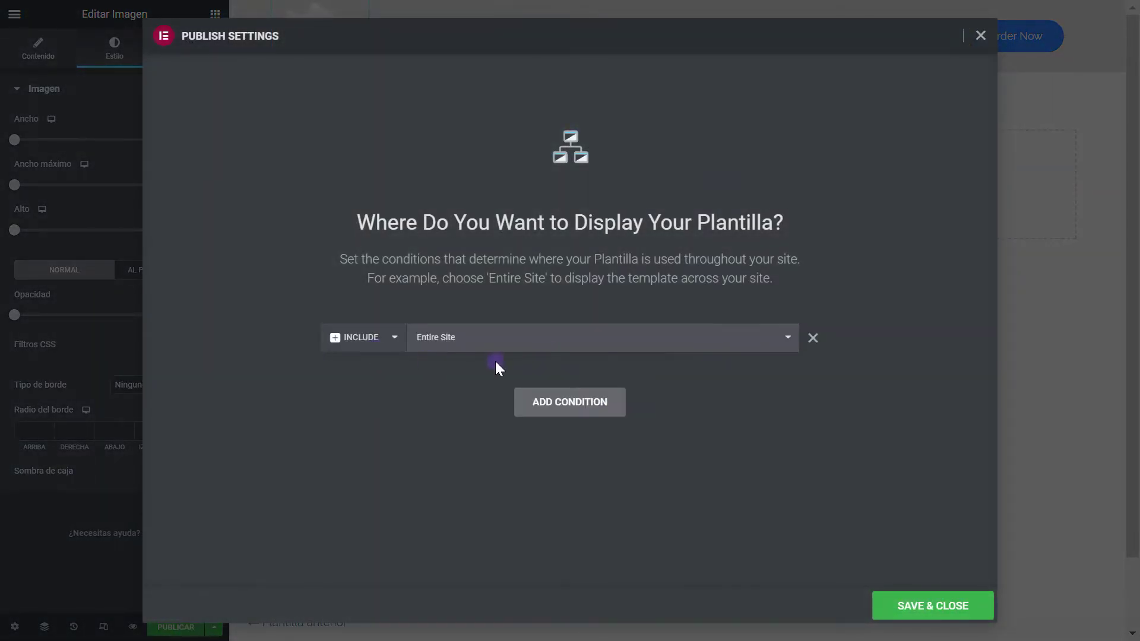
left_click(439, 346)
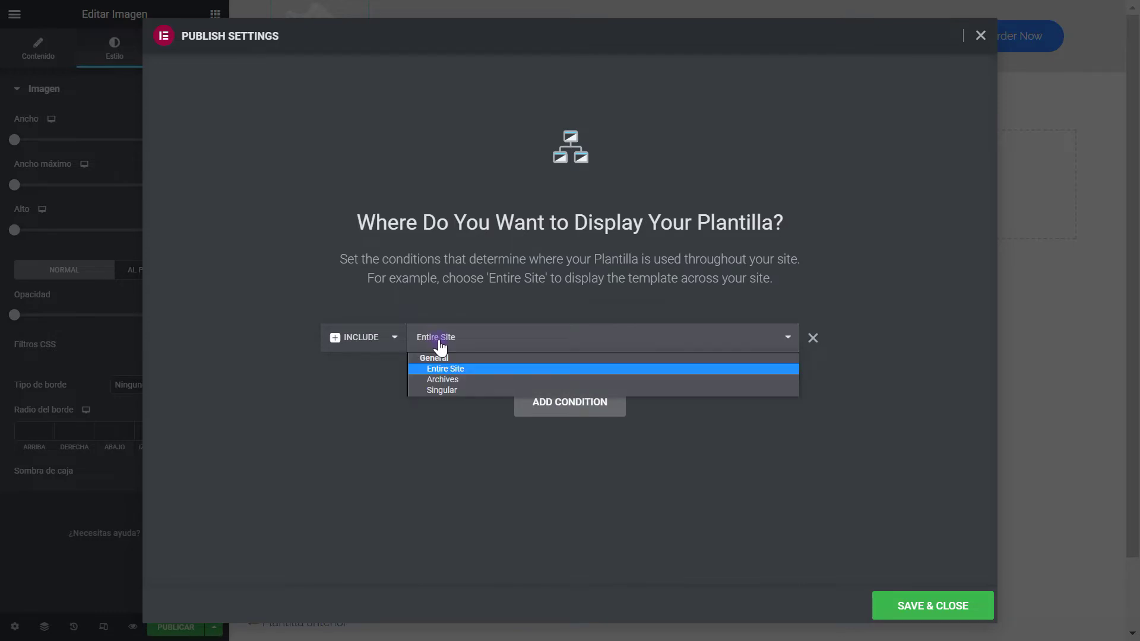
left_click(444, 390)
left_click(637, 341)
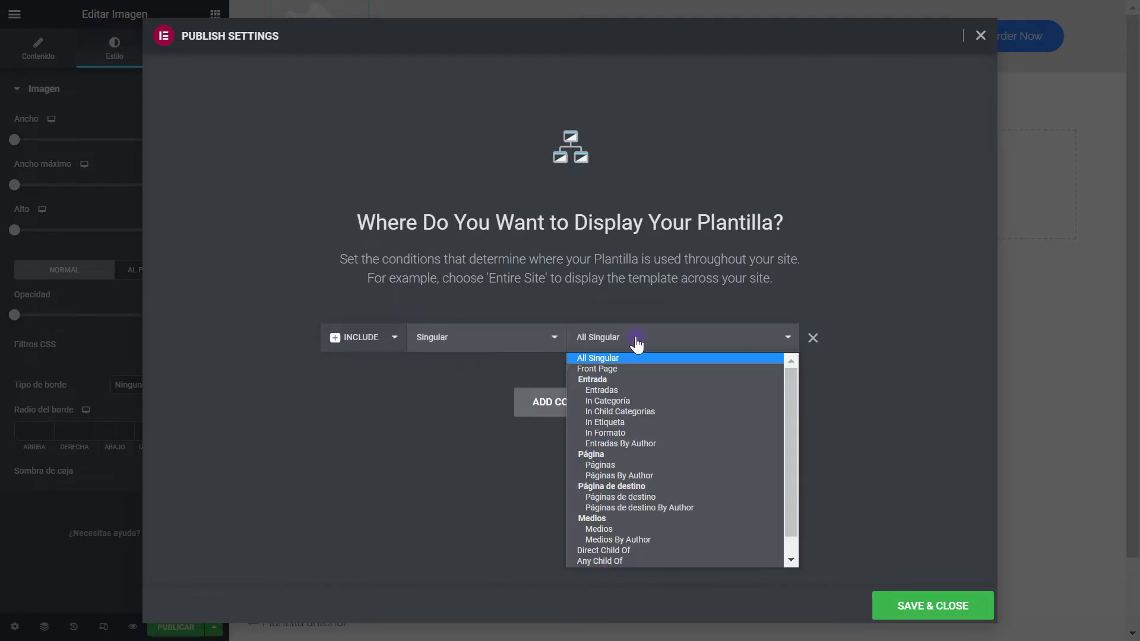
left_click(620, 464)
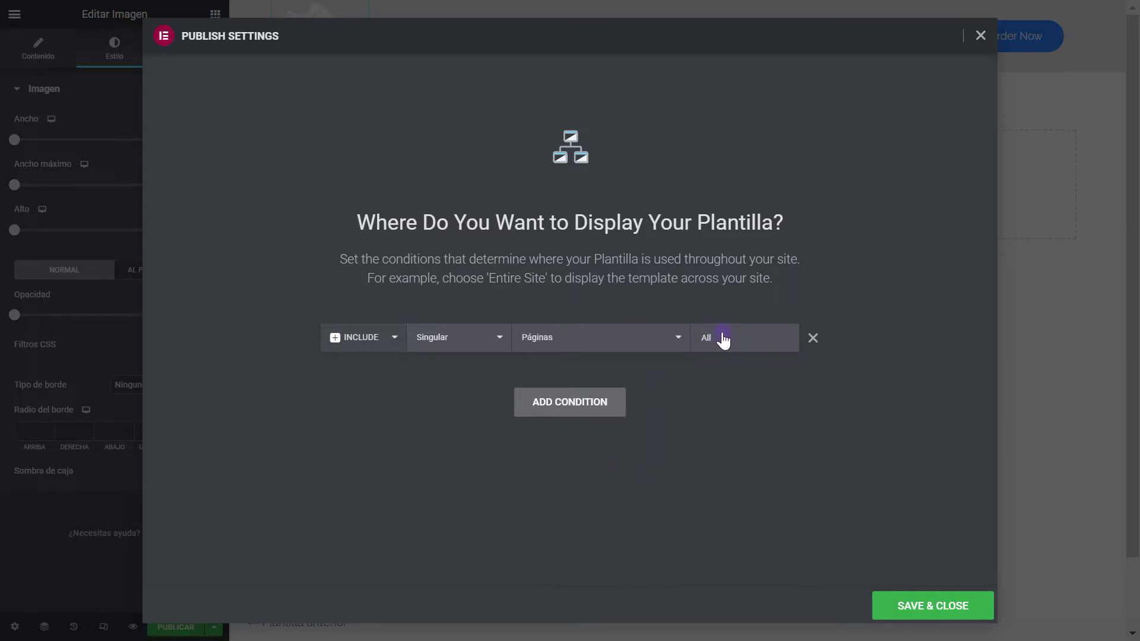
Limit the display condition to the running header page, save it, and preview the Super Fast Tennis page
left_click(722, 341)
type("hea")
key("Return")
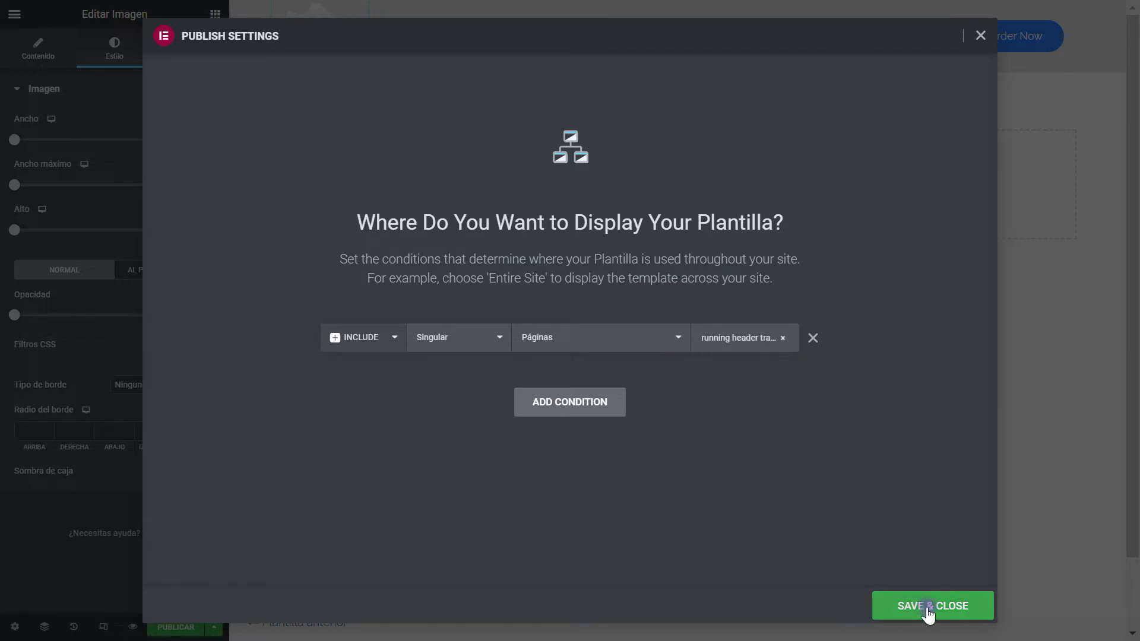
left_click(902, 607)
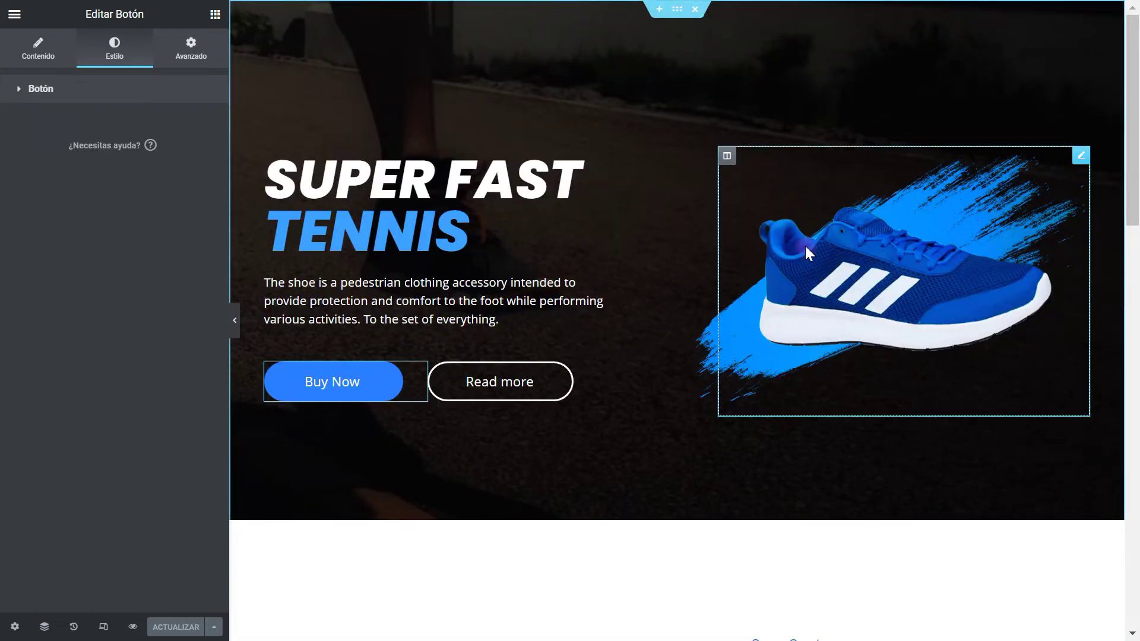
left_click(133, 628)
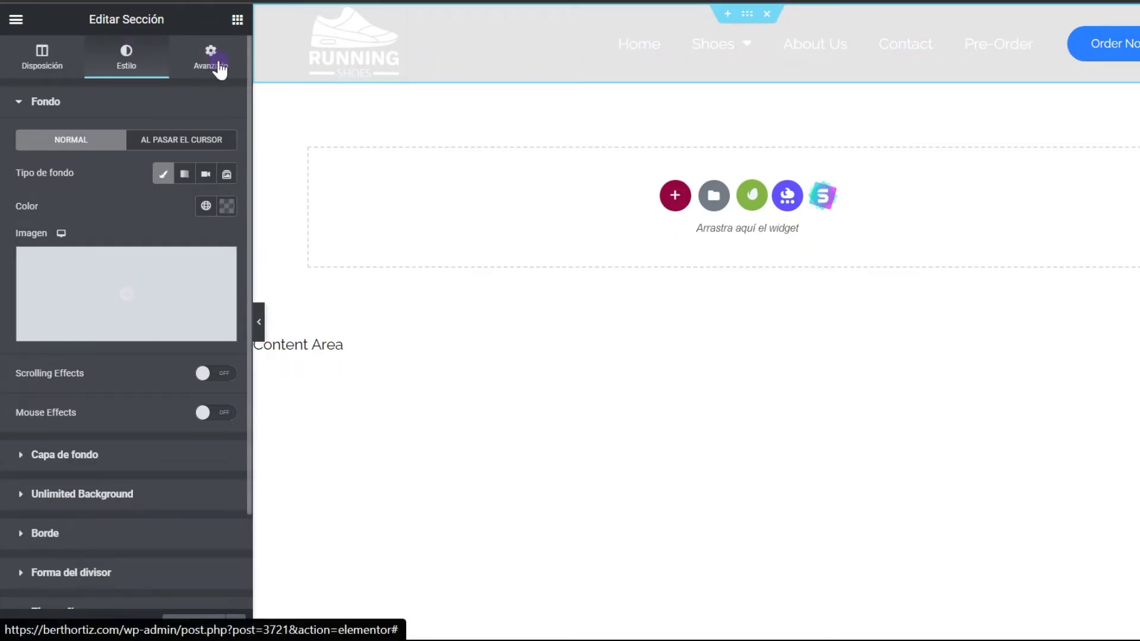
Unlink the header section's margins, set the top margin to 0 and the bottom margin to -100 px, and update the template
left_click(215, 68)
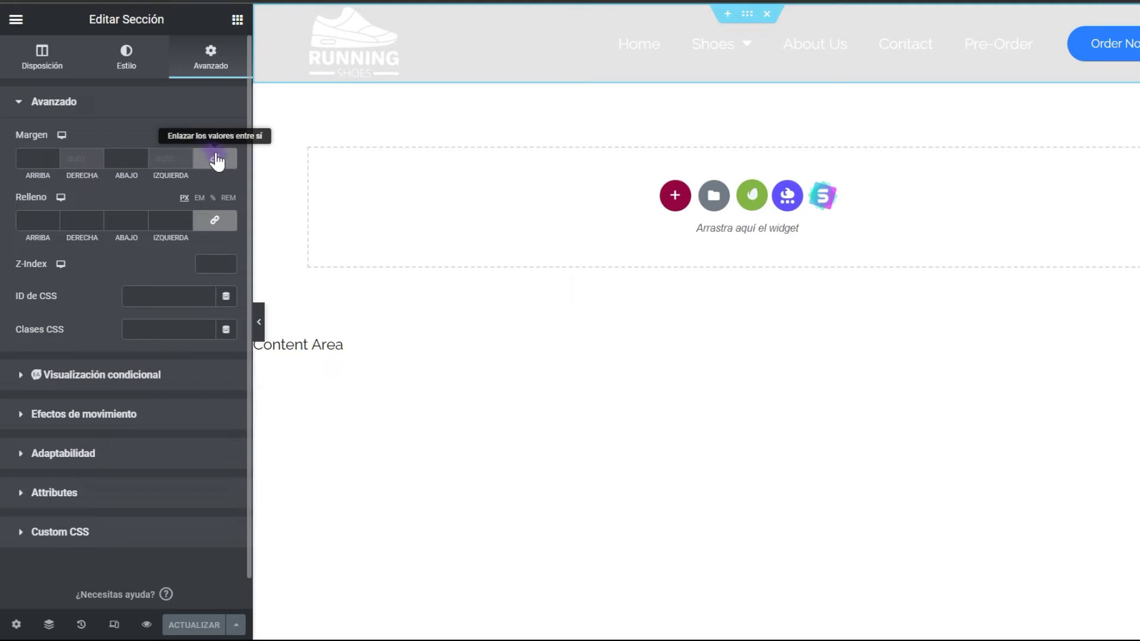
left_click(208, 159)
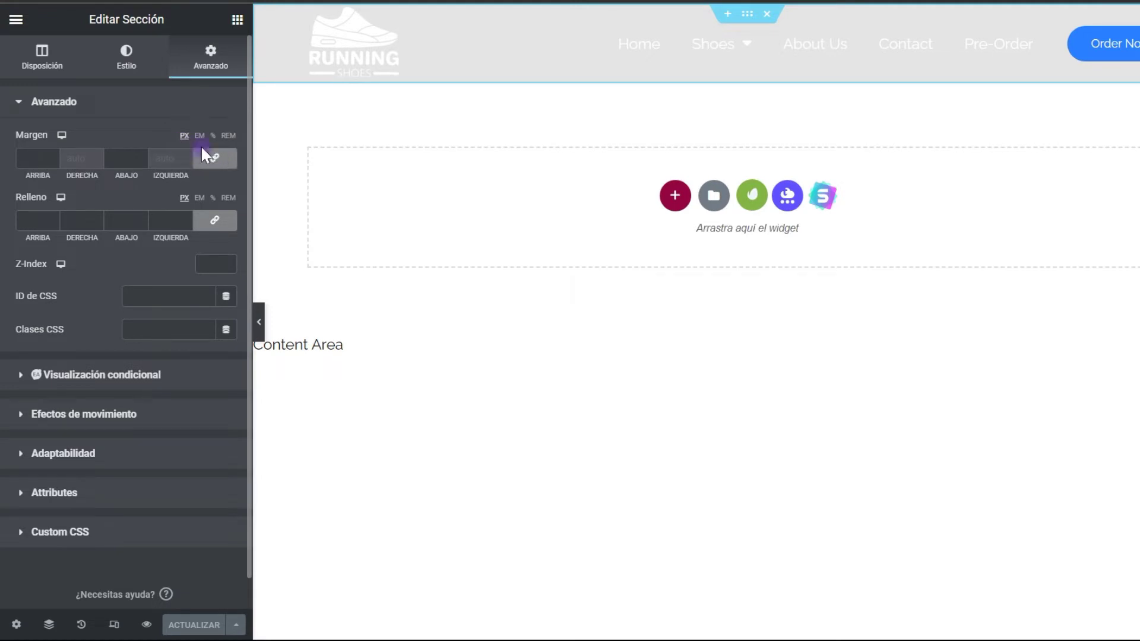
left_click(220, 159)
left_click(116, 156)
type("0")
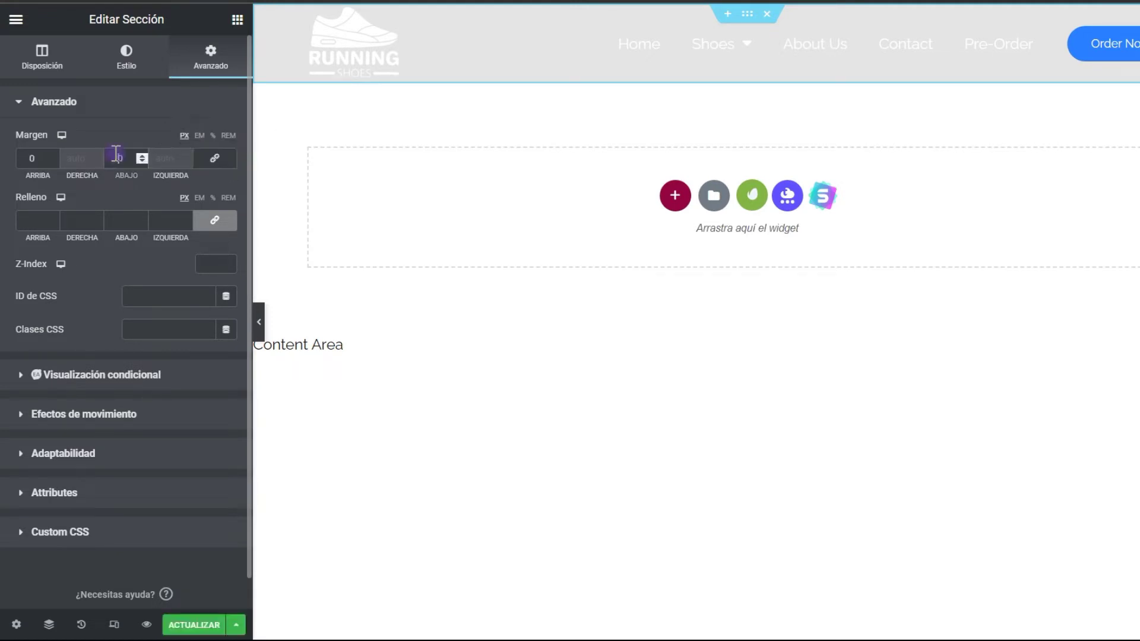
key("BackSpace")
type("-100")
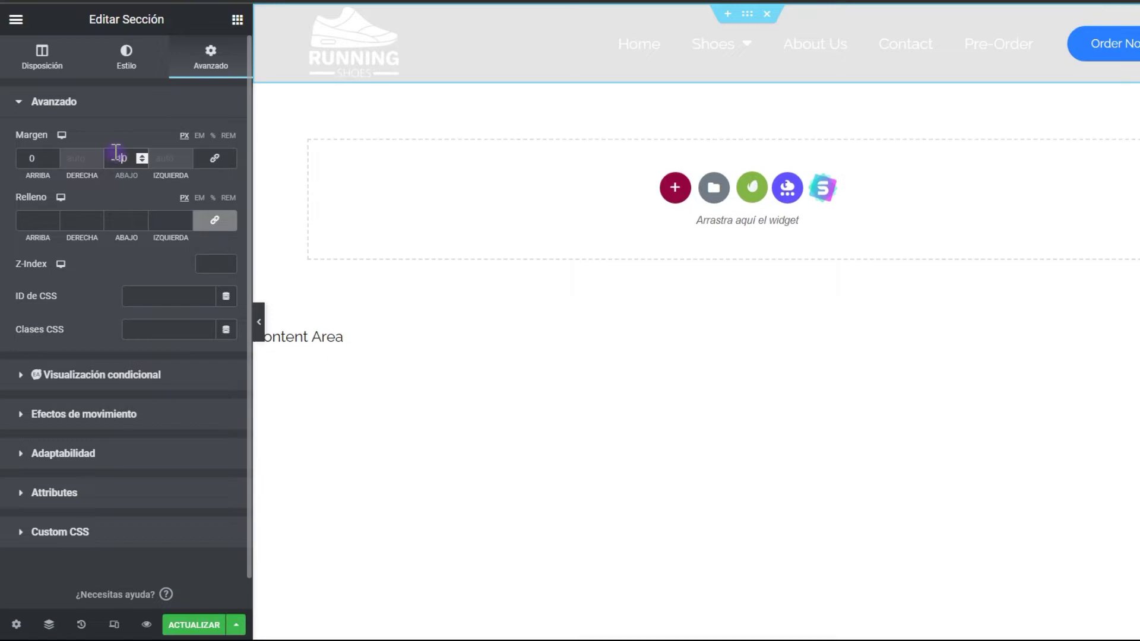
left_click(361, 181)
left_click(199, 625)
left_click(354, 500)
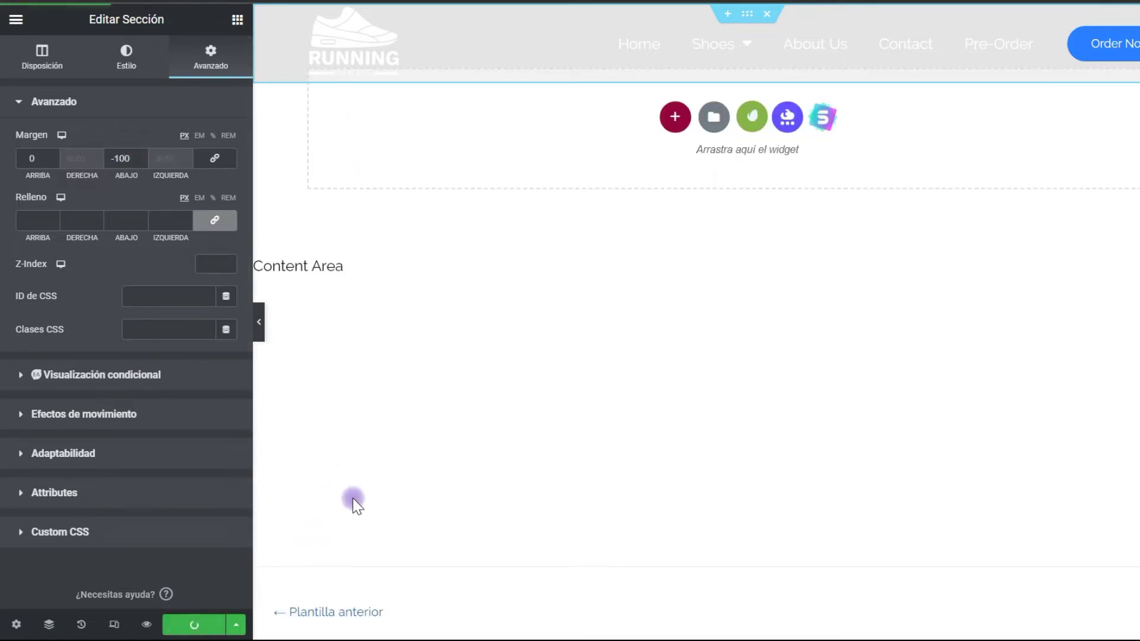
Reload the Super Fast Tennis page preview, check how the header overlaps the hero section, and return to the header template
left_click(440, 342)
left_click(327, 15)
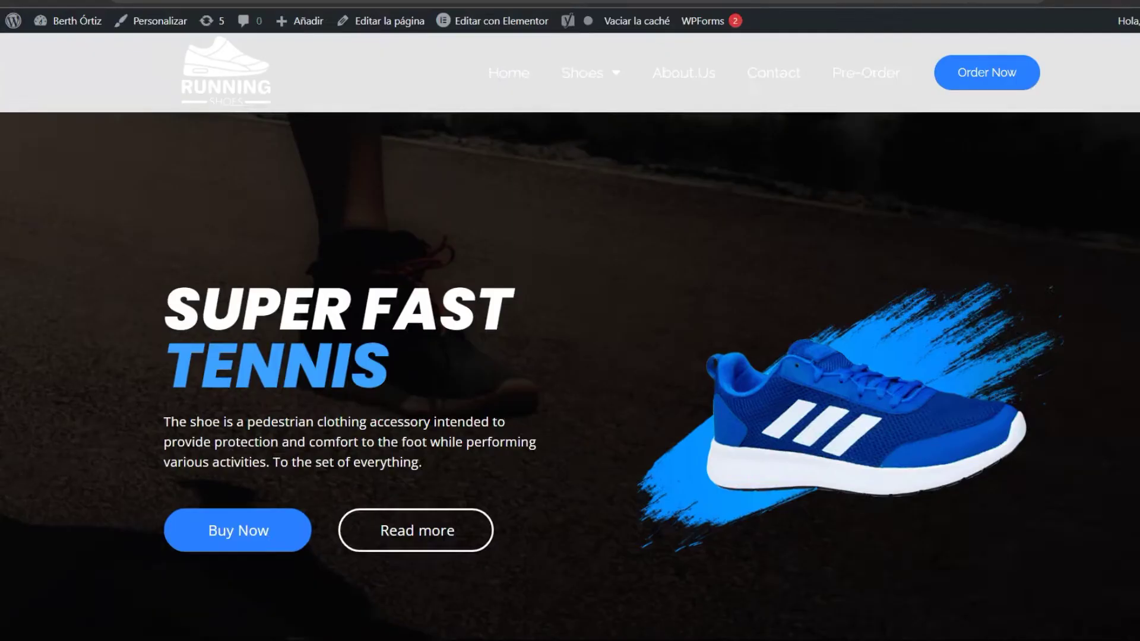
left_click(76, 47)
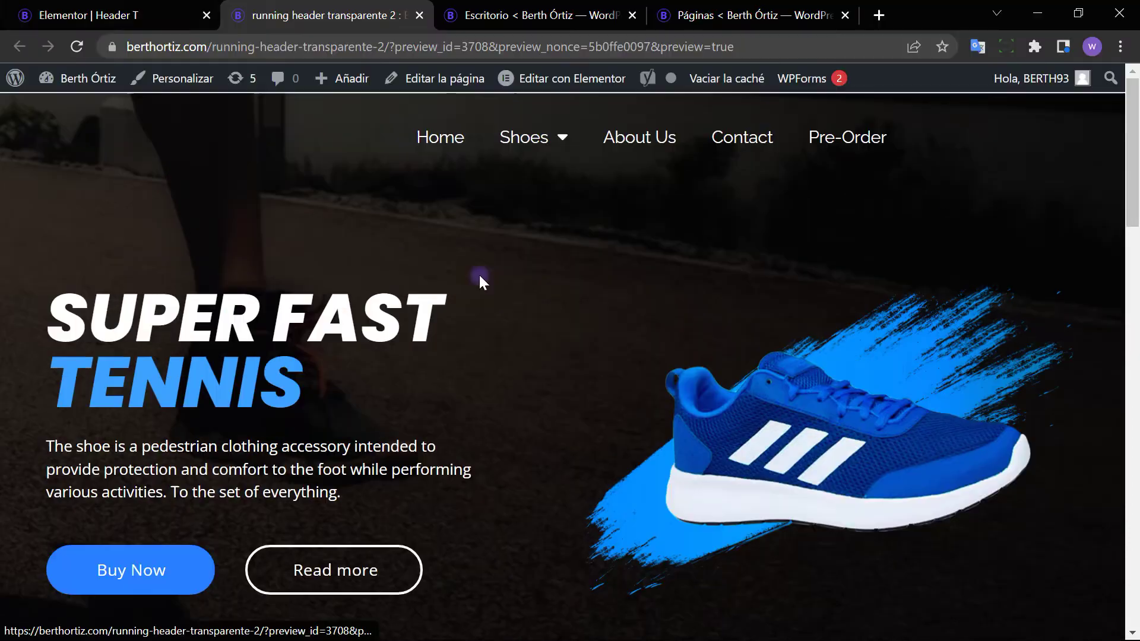
left_click(158, 13)
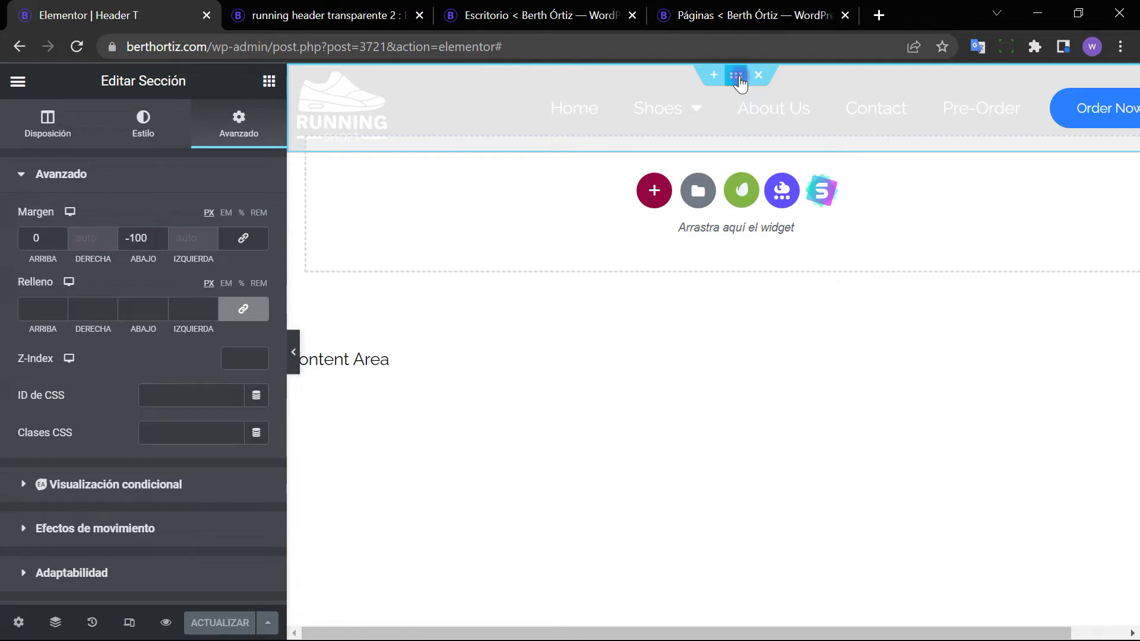
Set the header section's Z-Index to 10 and update the template
left_click(25, 359)
left_click(248, 358)
type("10")
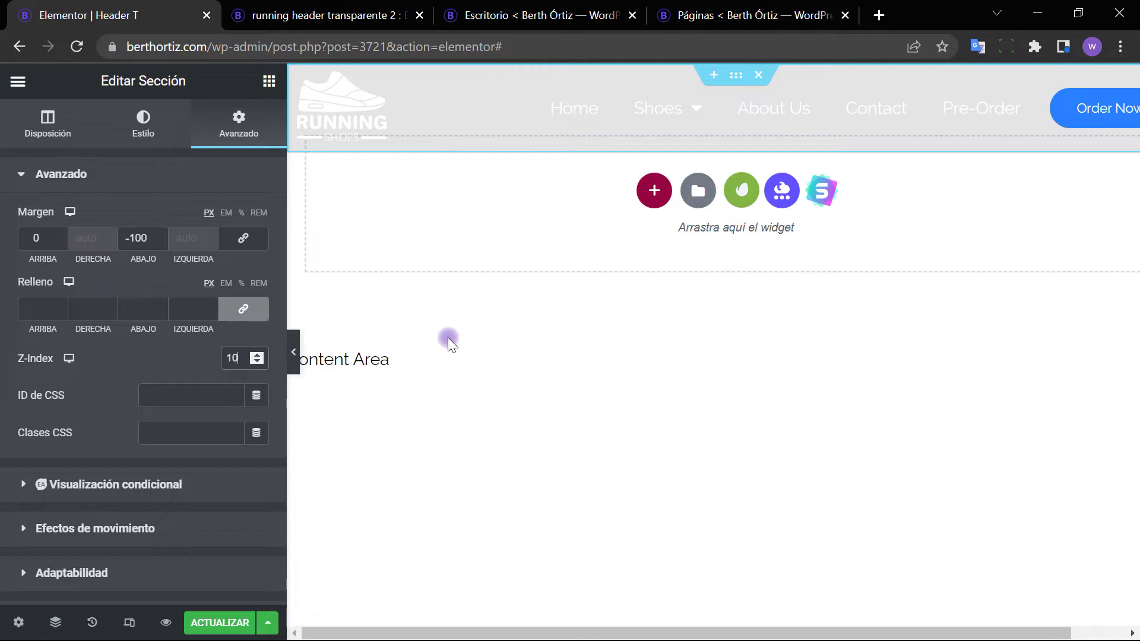
left_click(218, 622)
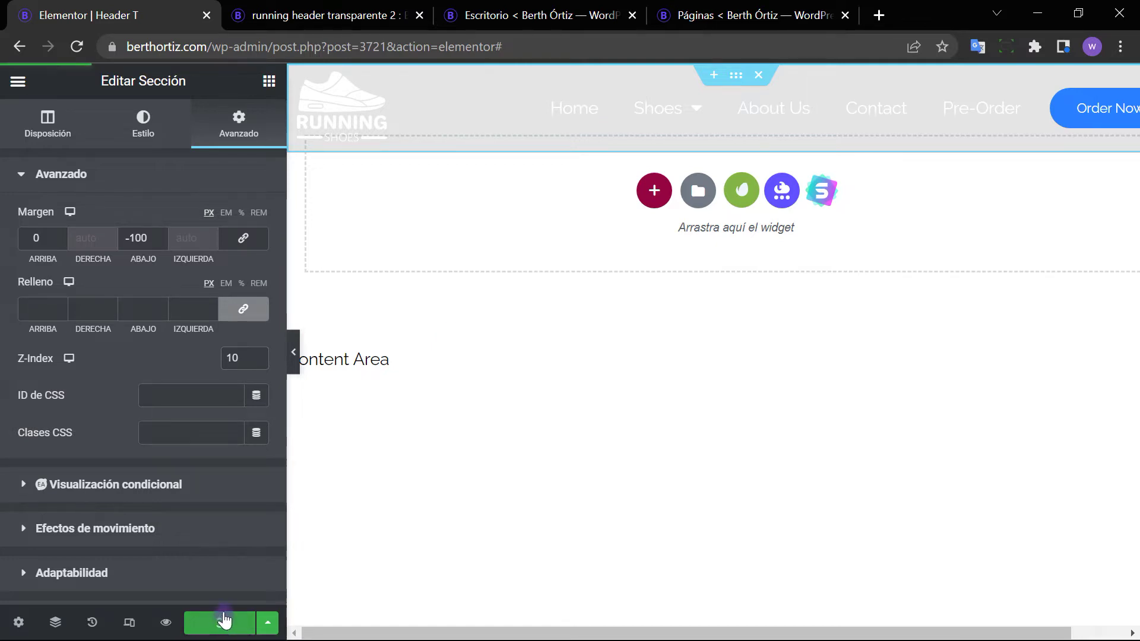
Check the header over the hero section in the full-screen page preview, including while scrolling the page
left_click(302, 18)
key("F11")
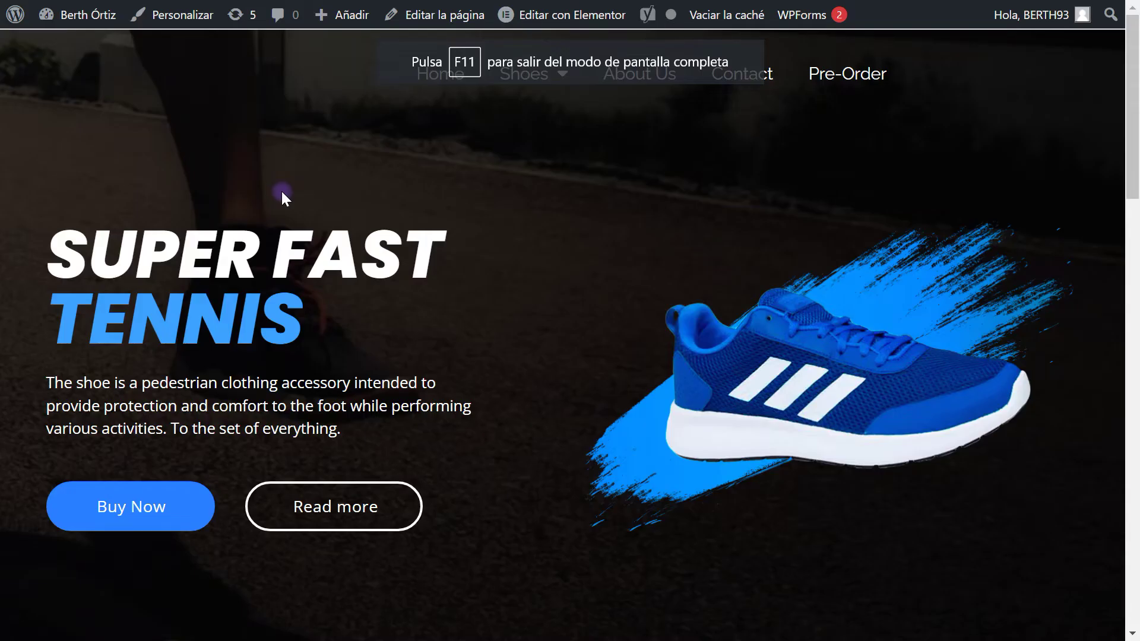
scroll(751, 223, "down", 5)
scroll(742, 229, "up", 5)
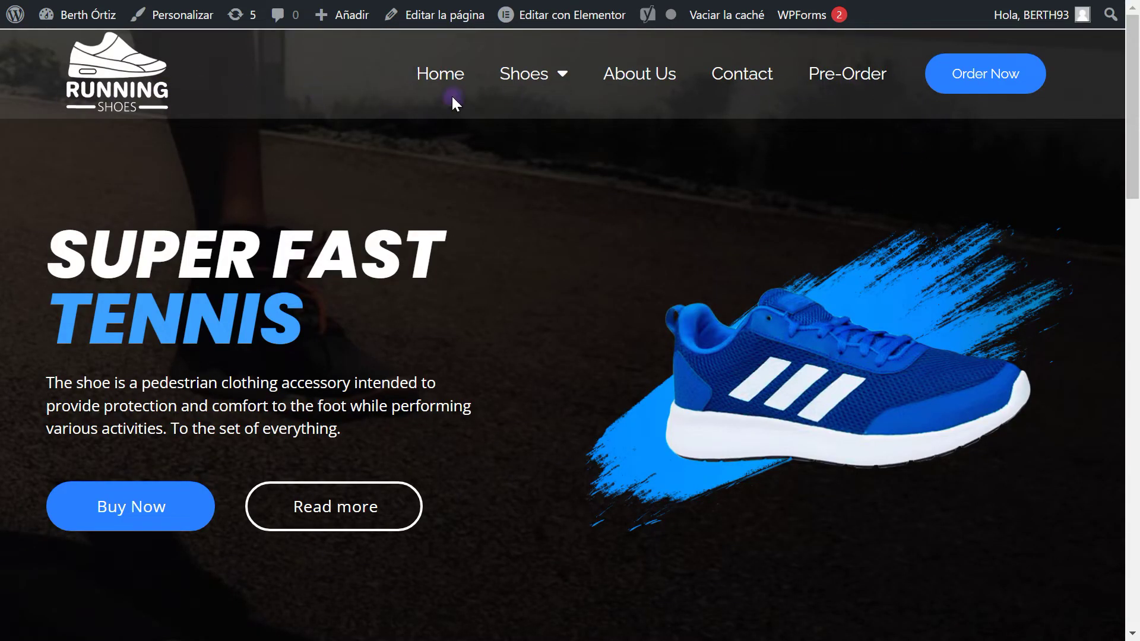
key("F11")
Return to the header template and make the header section's background colour fully transparent (#80808000)
left_click(180, 8)
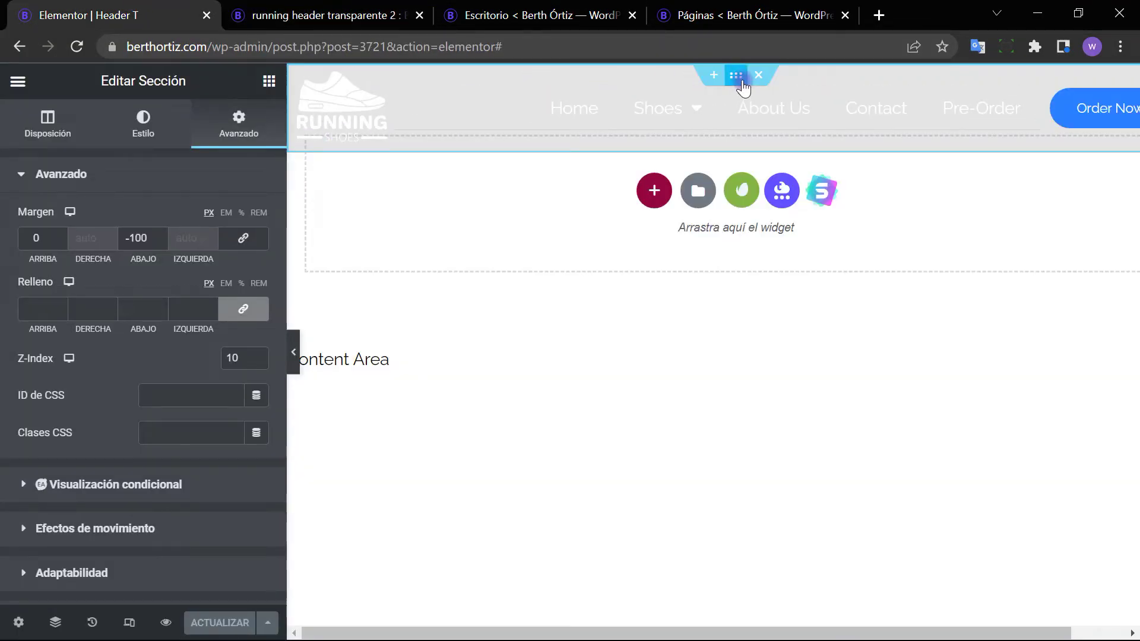
left_click(157, 159)
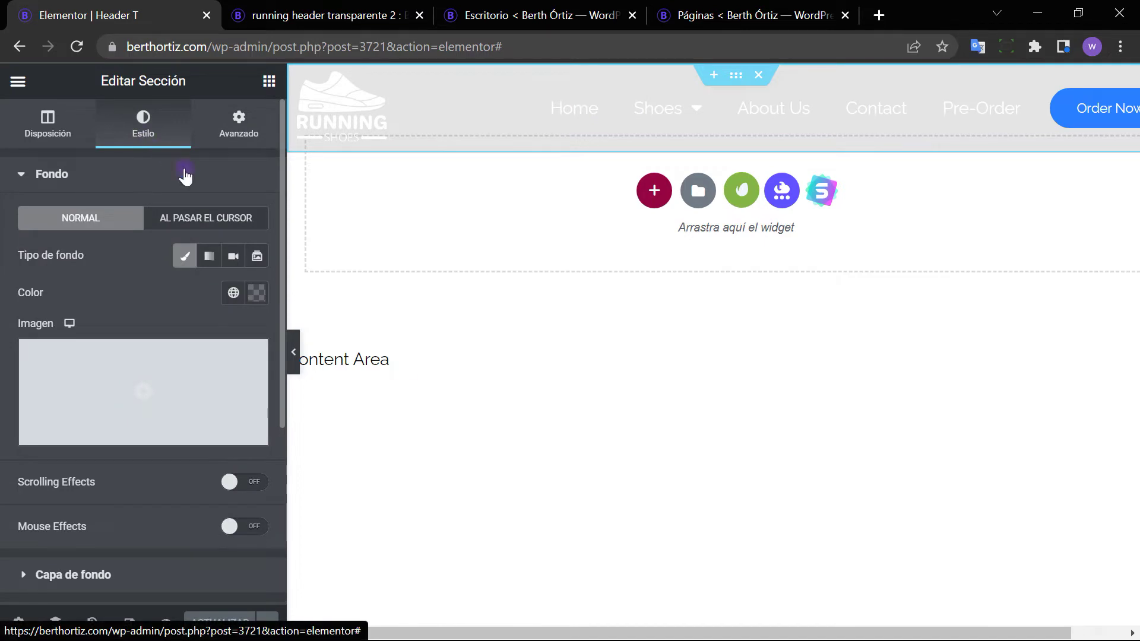
left_click(256, 292)
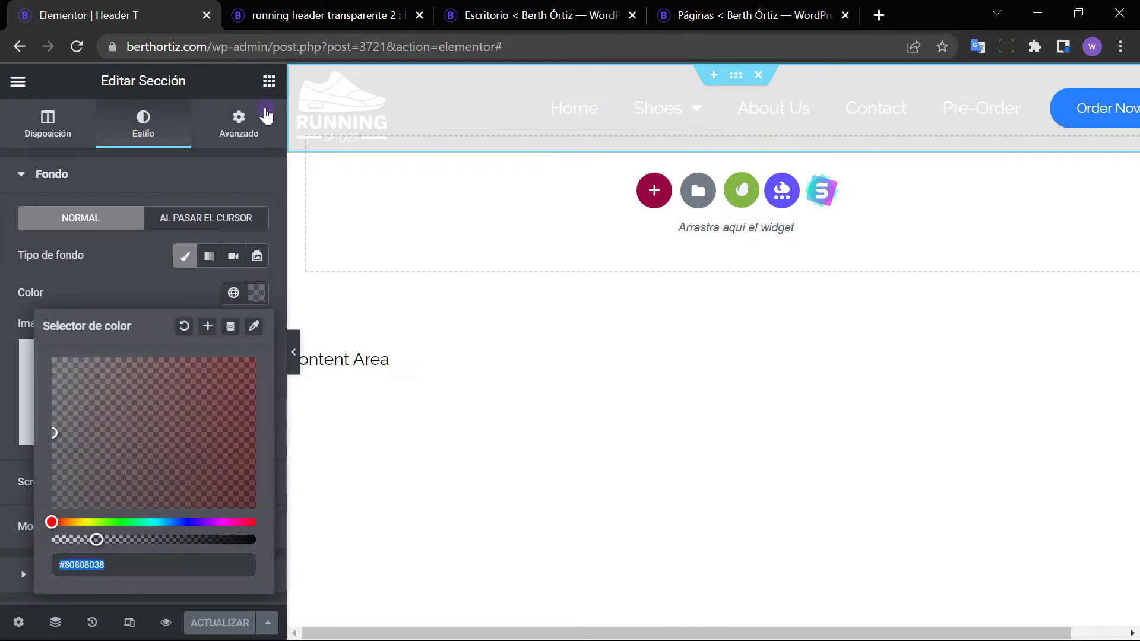
left_click_drag(93, 537, 52, 539)
key("F11")
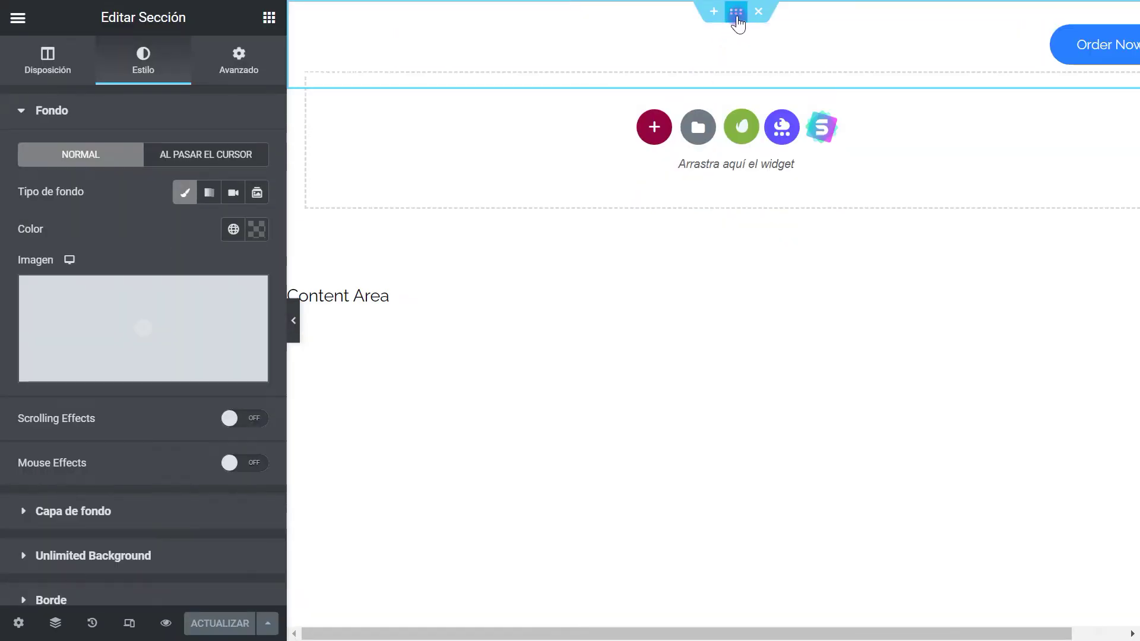
Add custom CSS to the header section for sticky effects: 2px blur, rgba(0,0,0,0.8) background, 70px min-height, 1s transitions and 90px/80px logo widths; update the template
left_click(222, 75)
scroll(189, 402, "down", 2)
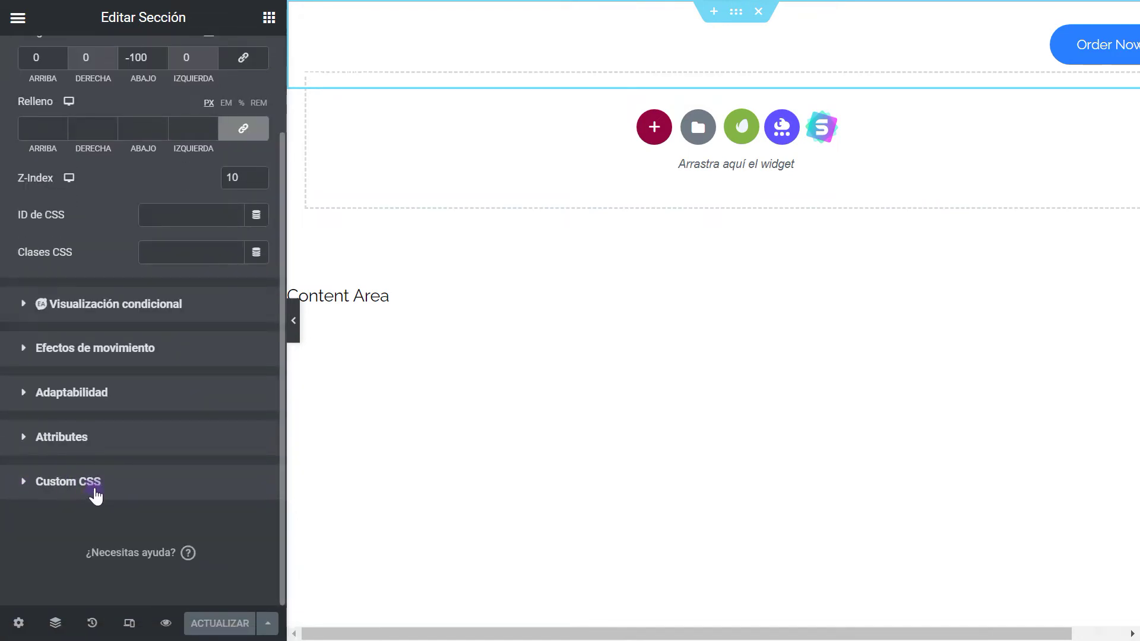
left_click(50, 491)
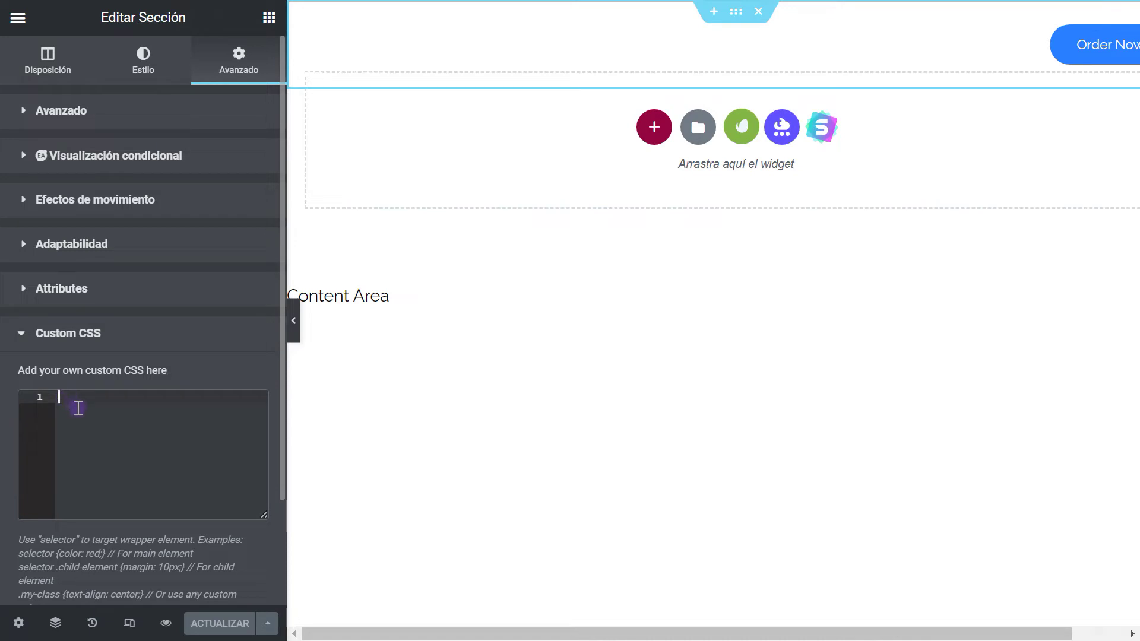
key("F11")
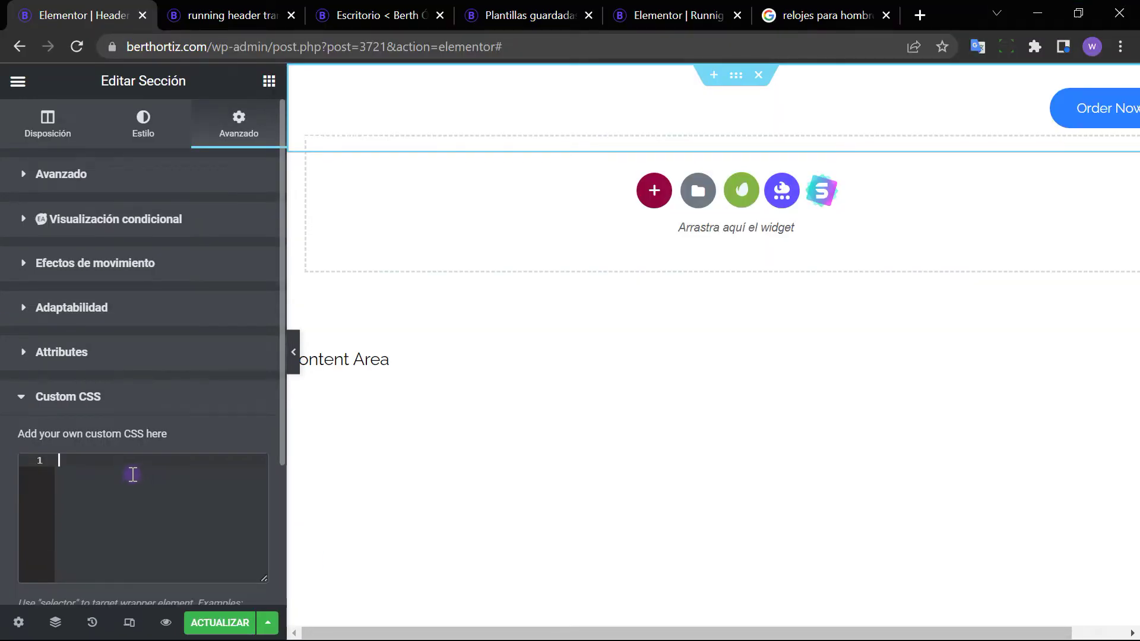
type("selector.elementor-sticky--effects{     backdrop-filter: blur(2px);     background-color: rgba(0,0,0,0.8)!important }  selector{     transition: background-color 1s ease !important; }")
left_click(226, 628)
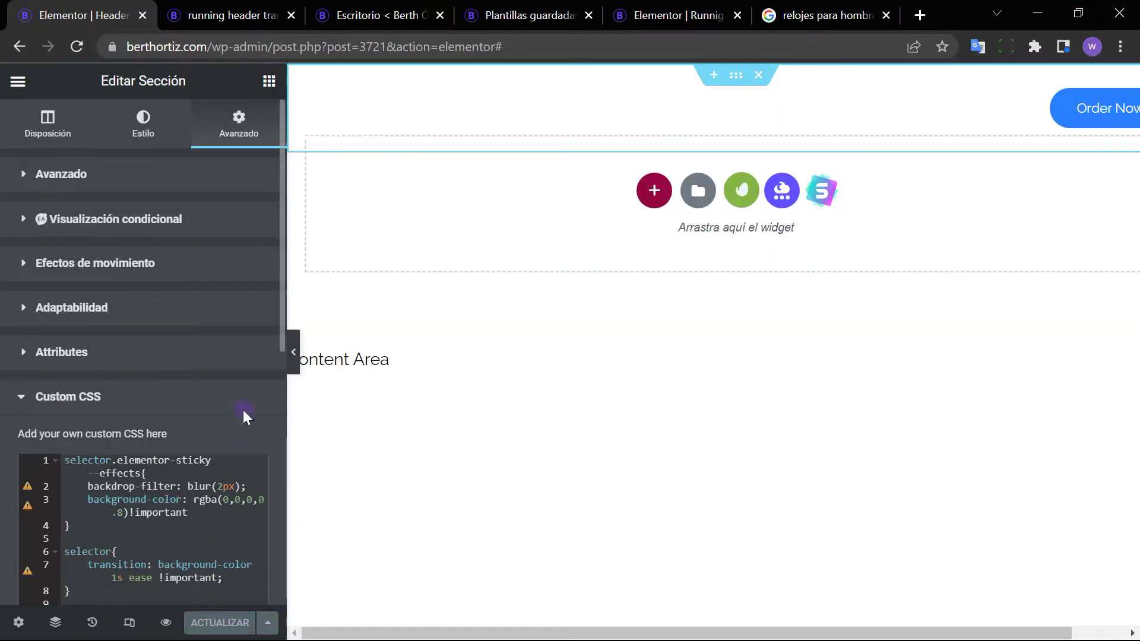
Assign the CSS class "logo" to the logo image in the header section
left_click(341, 130)
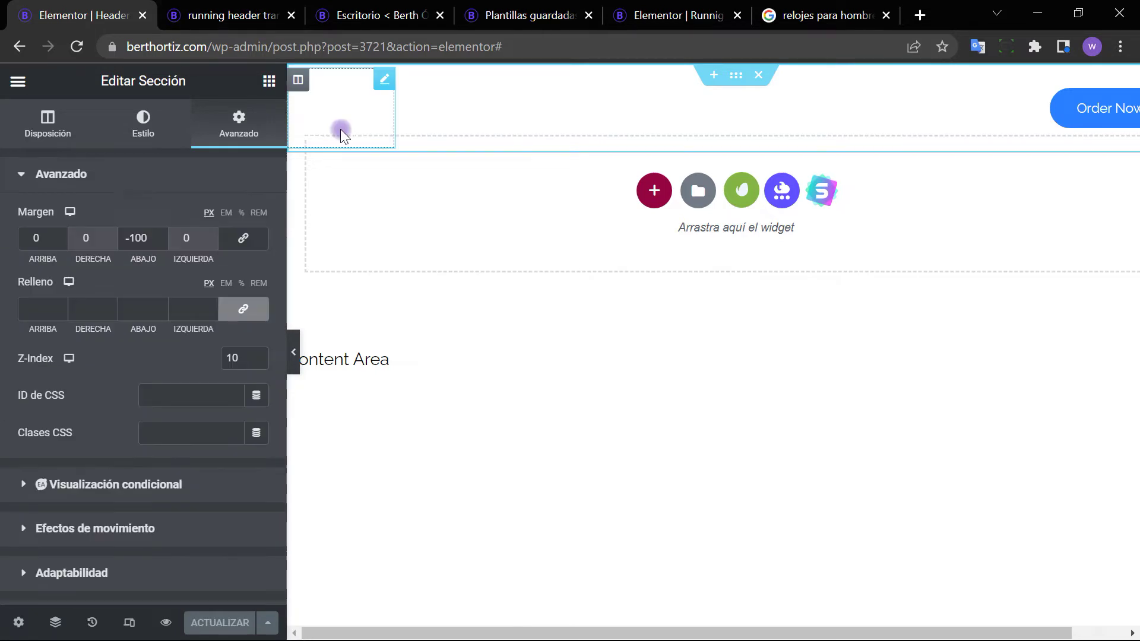
left_click(384, 83)
left_click(238, 122)
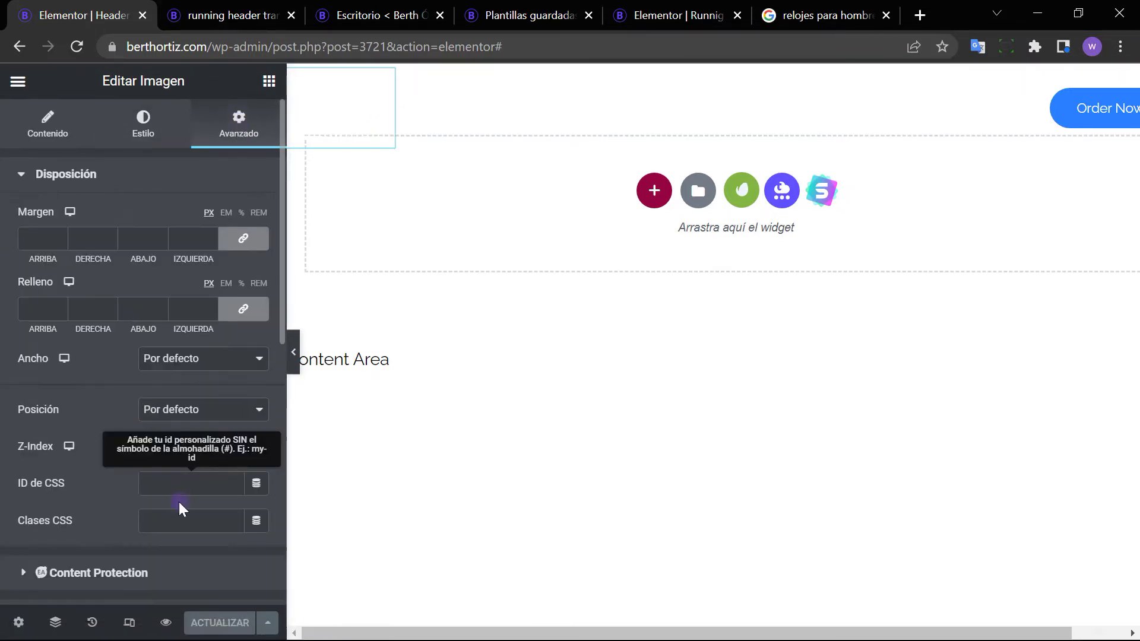
type("logo")
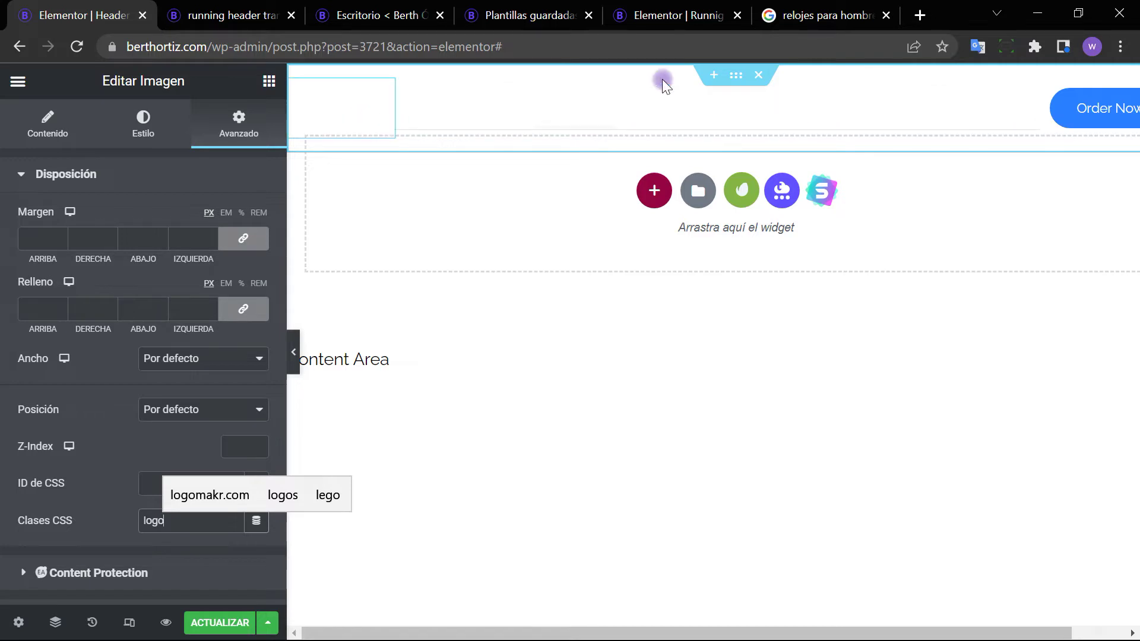
Raise the opacity of the header section's grey background colour to about half
left_click(735, 77)
left_click(141, 130)
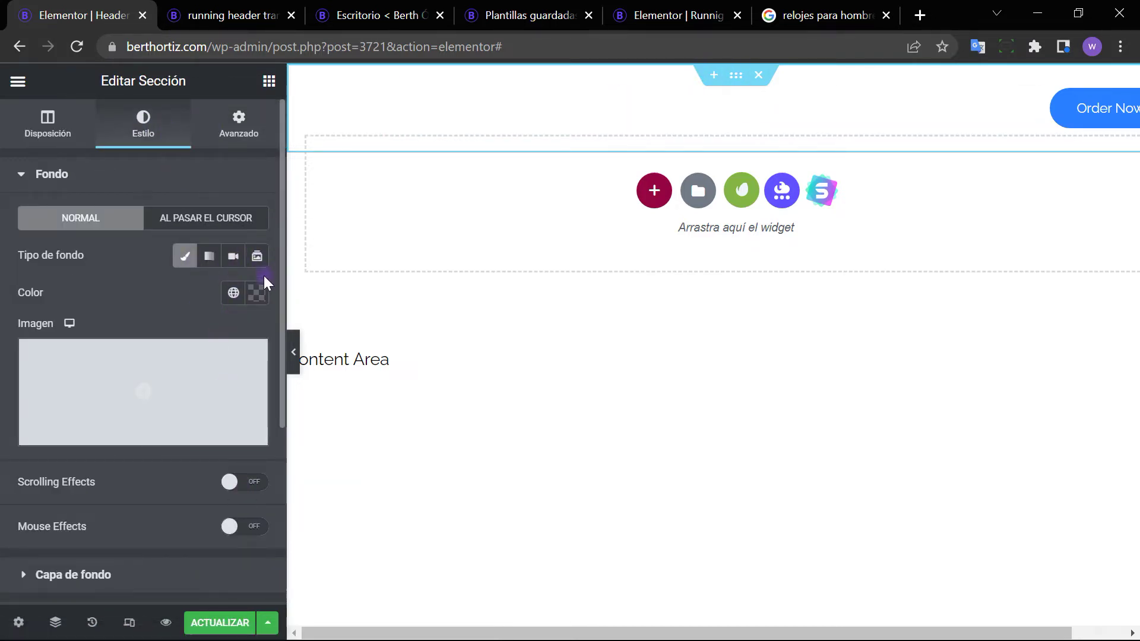
left_click(259, 292)
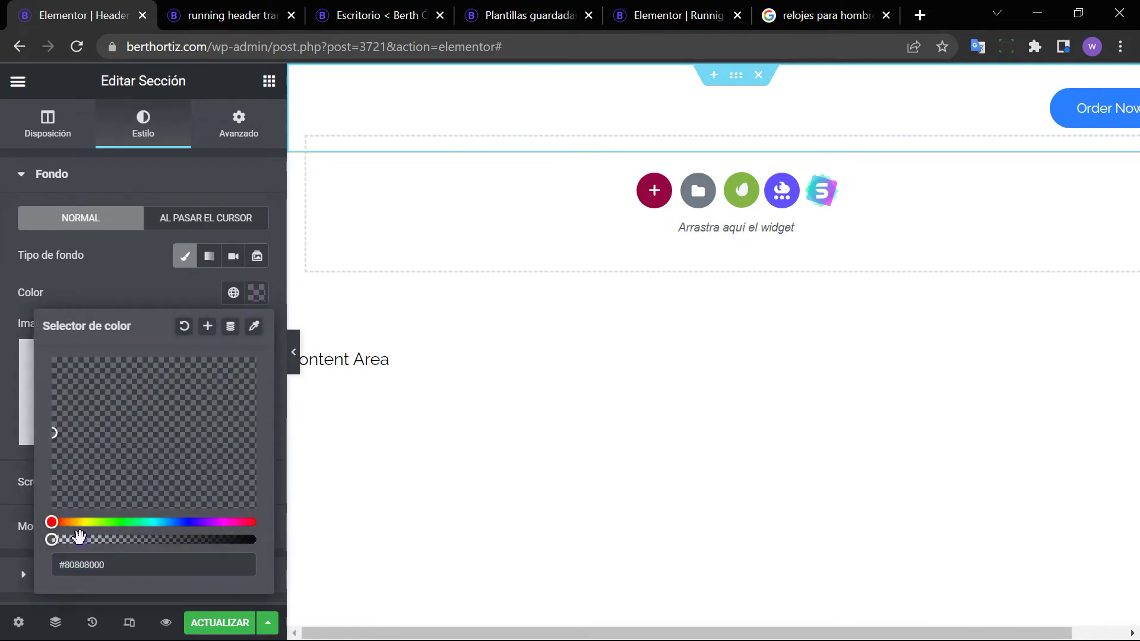
left_click_drag(52, 538, 163, 540)
Review the header section's custom CSS, focusing on the .logo img rule with its max-width and transition
left_click(239, 125)
scroll(184, 342, "down", 3)
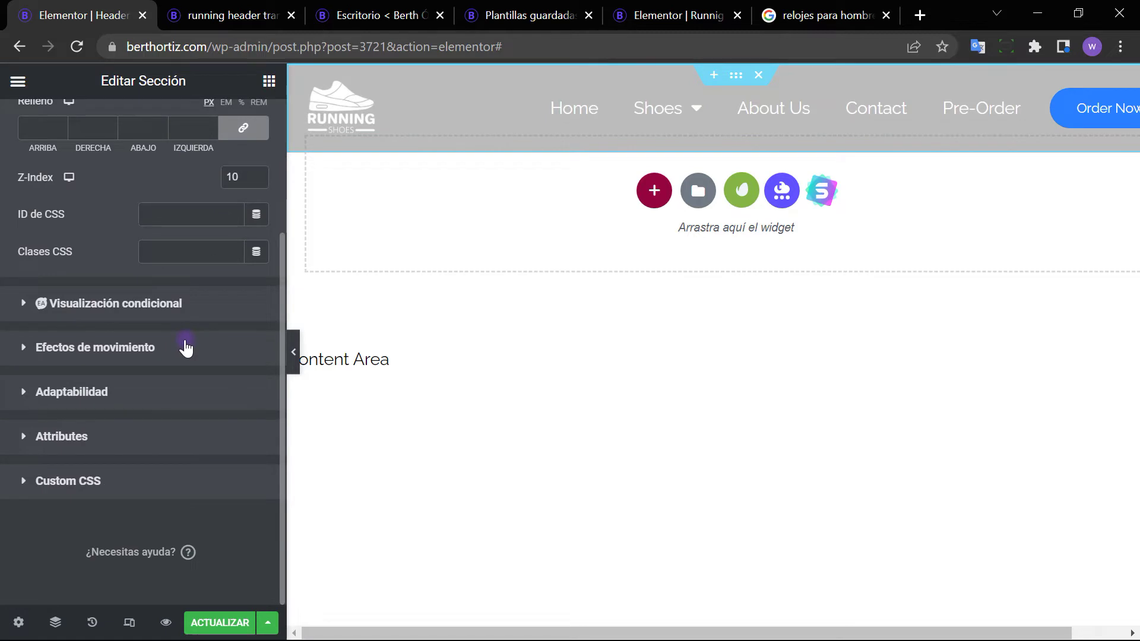
left_click(155, 473)
scroll(168, 399, "down", 5)
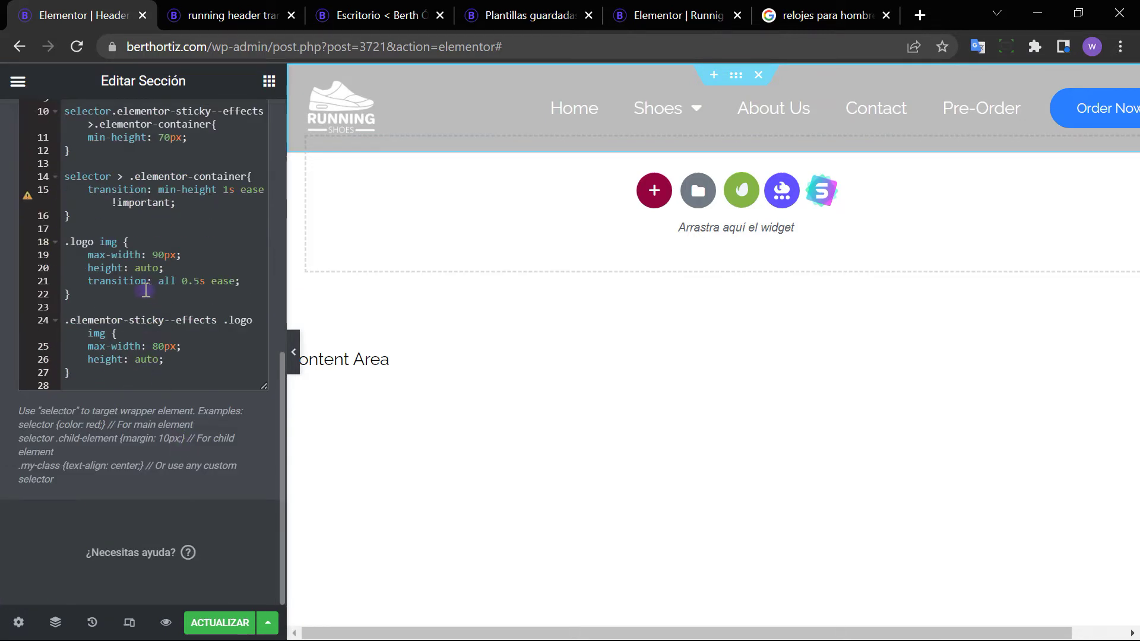
left_click(69, 238)
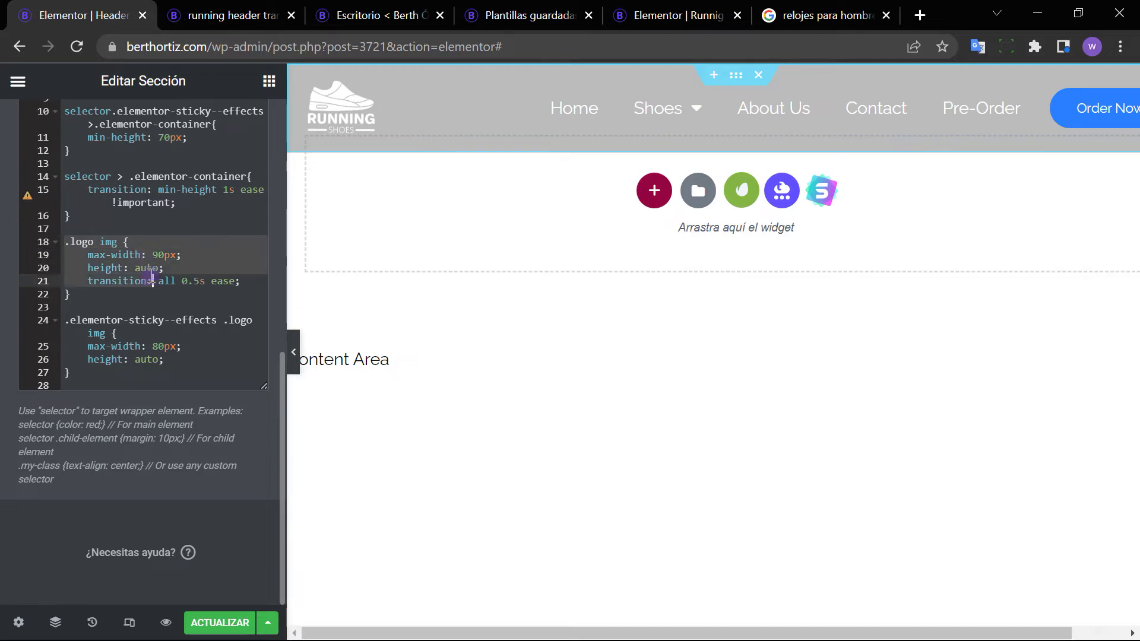
left_click(152, 256)
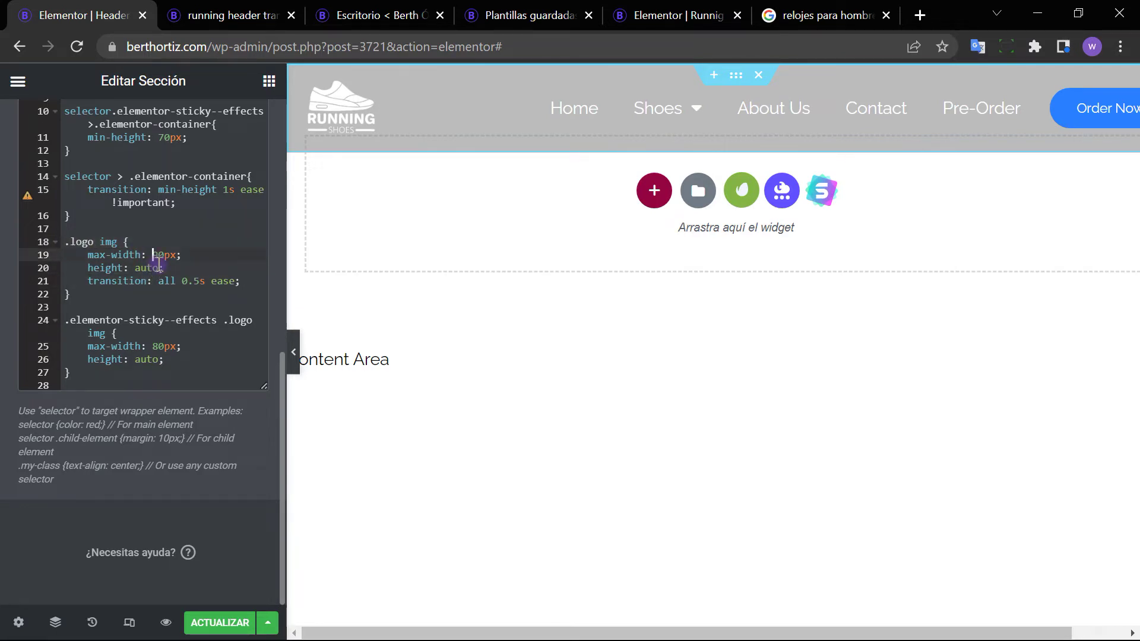
scroll(119, 263, "up", 15)
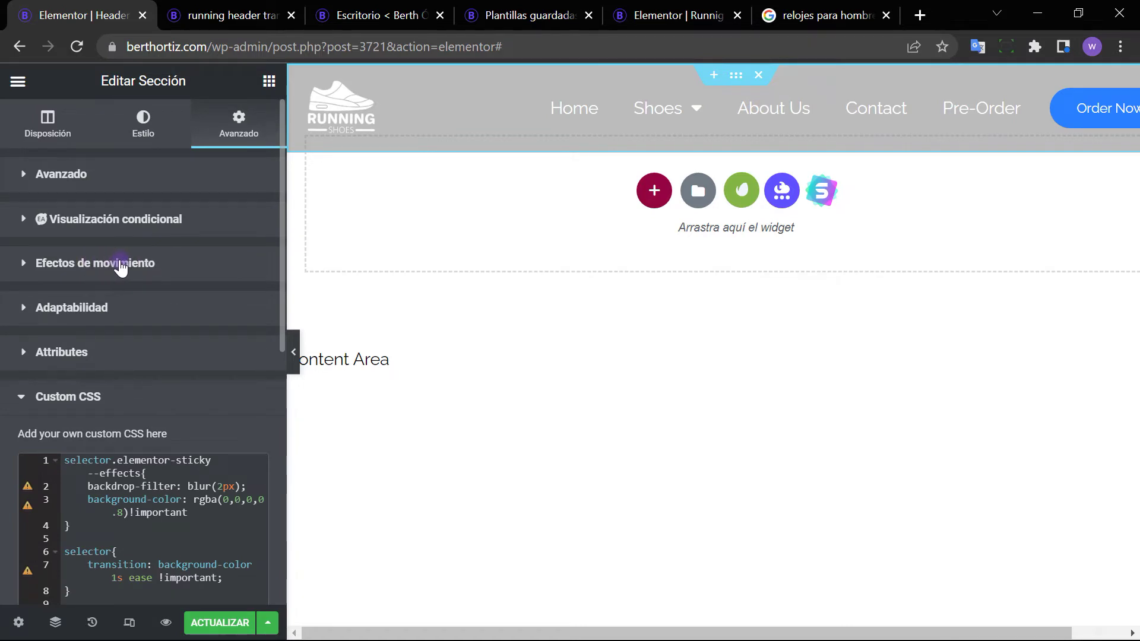
Set the Sticky option in the header section's motion effects to Top and check it while scrolling
left_click(120, 267)
left_click(191, 356)
left_click(192, 380)
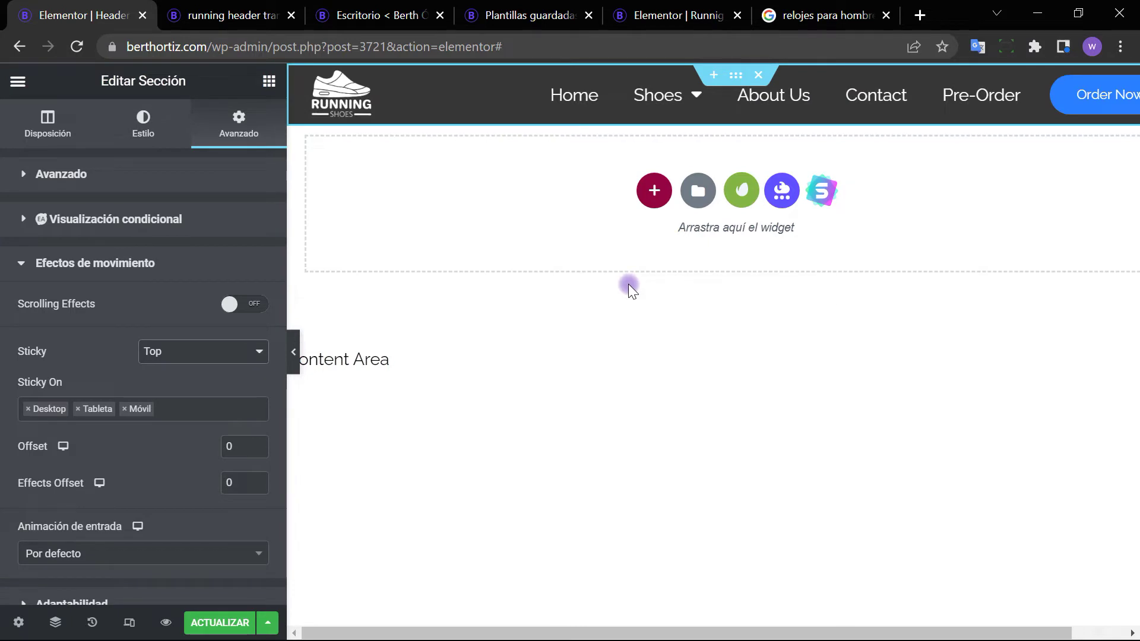
scroll(685, 246, "down", 3)
scroll(685, 246, "up", 3)
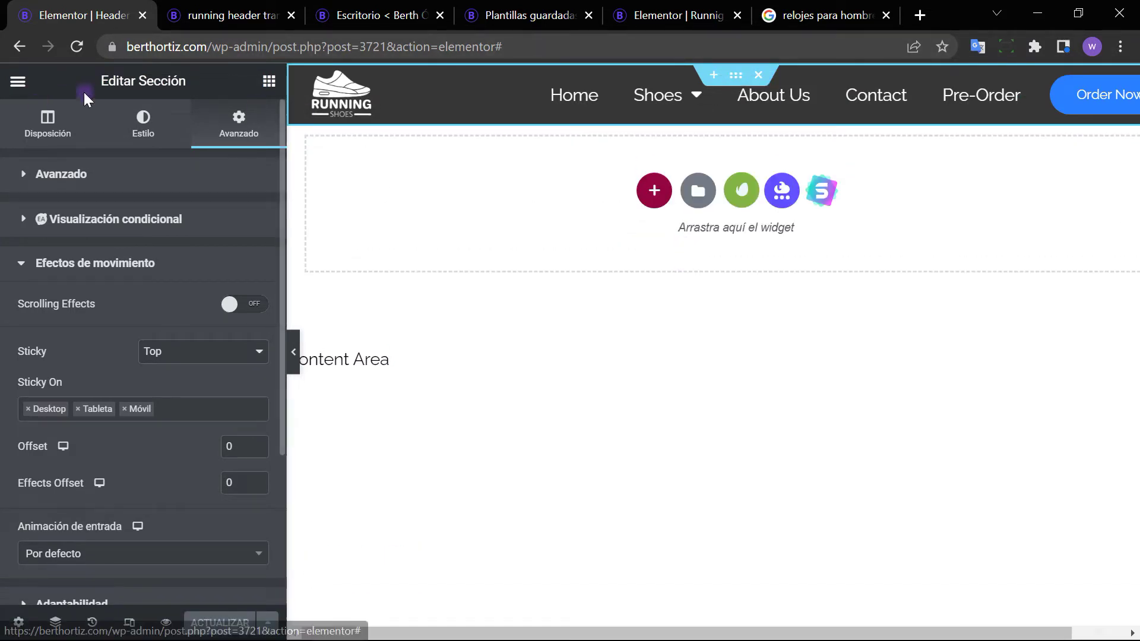
Reduce the header section's background opacity back to zero (#80808000) and update the template
left_click(143, 125)
left_click(256, 292)
left_click(164, 539)
left_click_drag(159, 546, 38, 543)
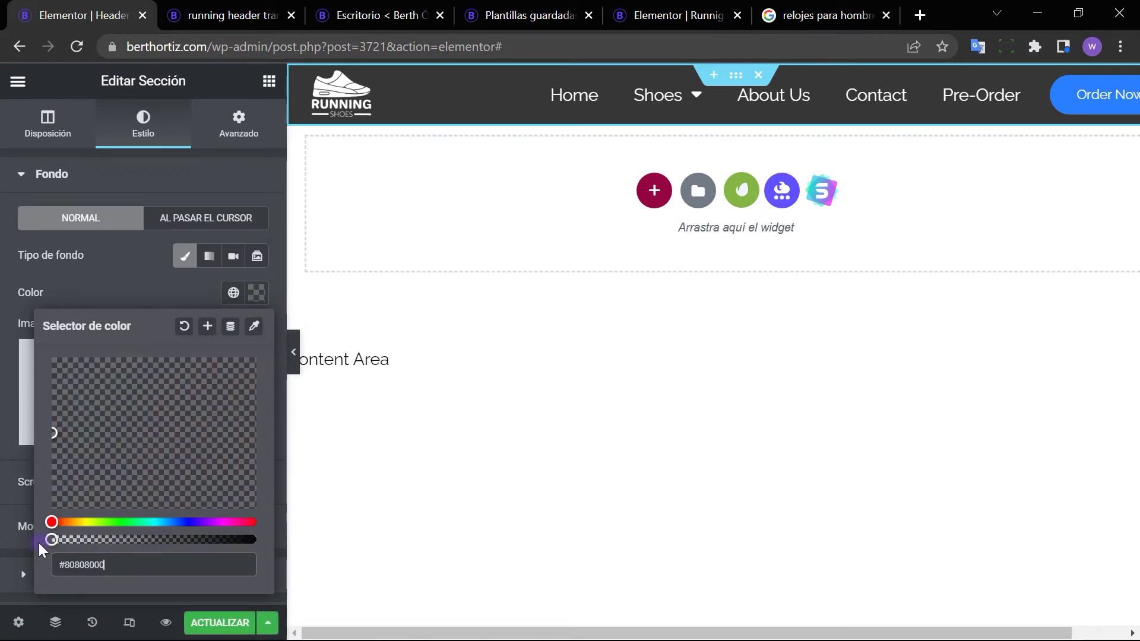
left_click(229, 622)
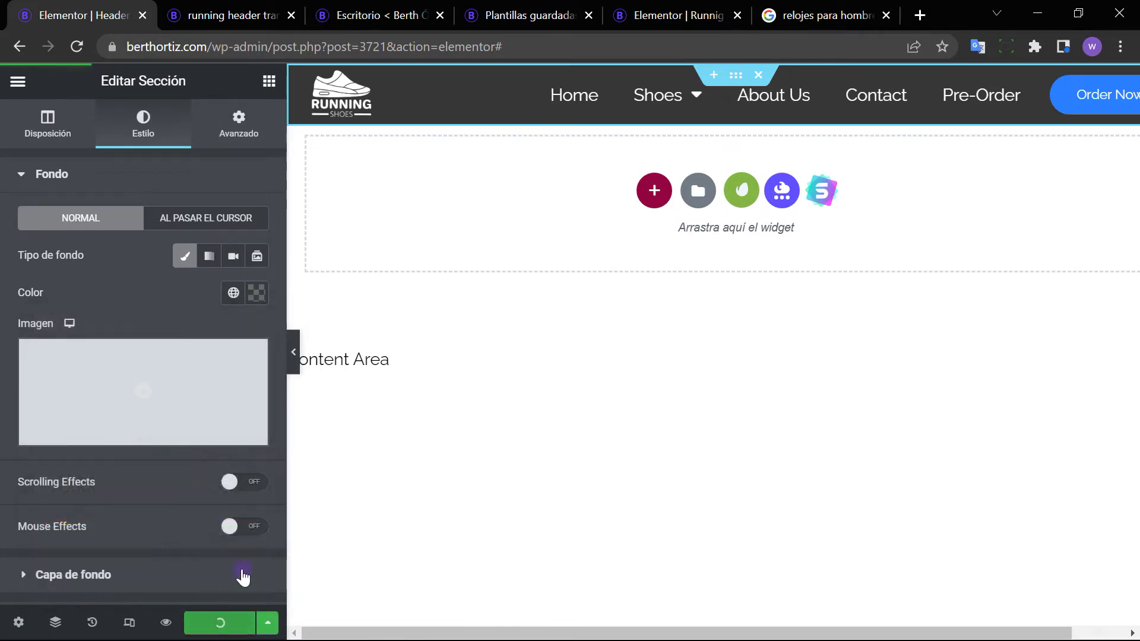
Examine the sticky header's background, height and logo size in the page preview while scrolling down and back up
left_click(229, 9)
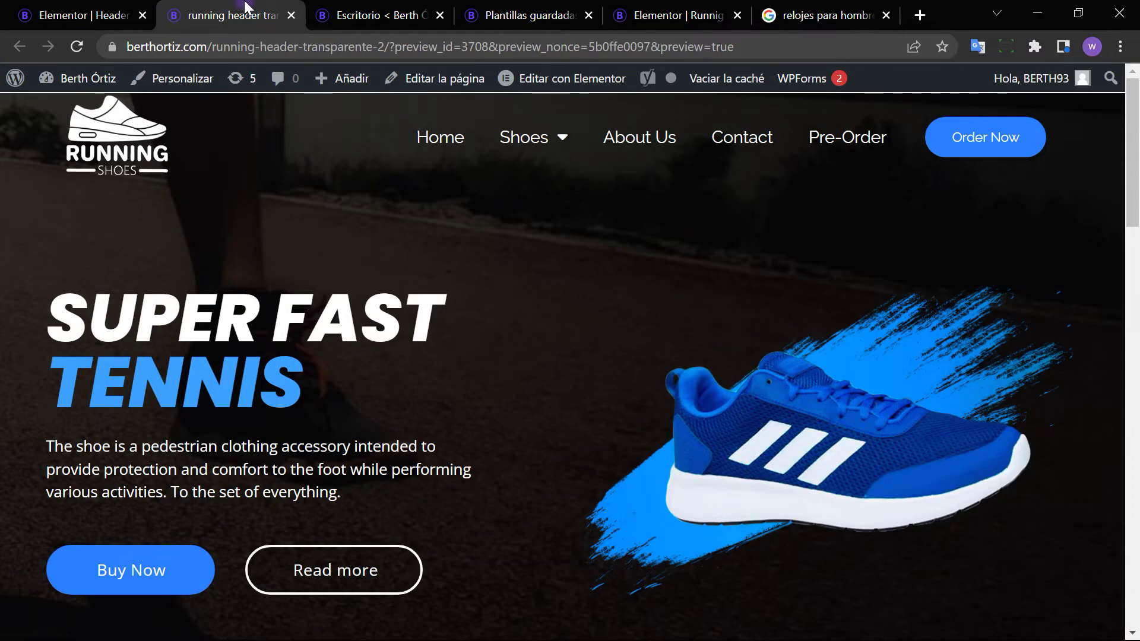
key("F11")
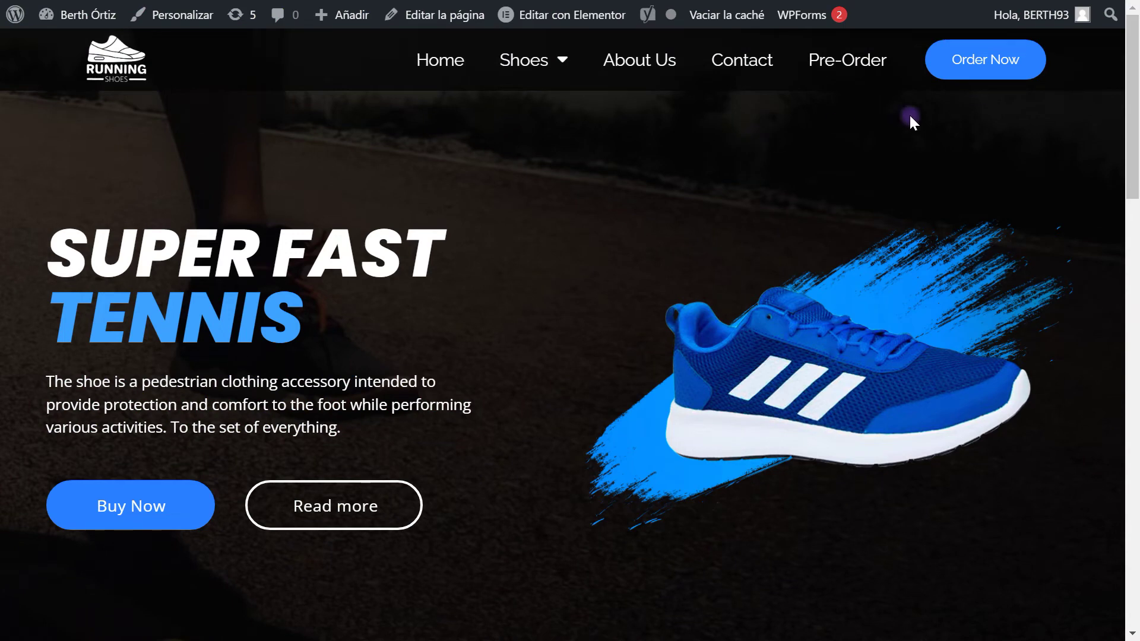
scroll(772, 218, "down", 1)
scroll(771, 218, "up", 1)
key("F11")
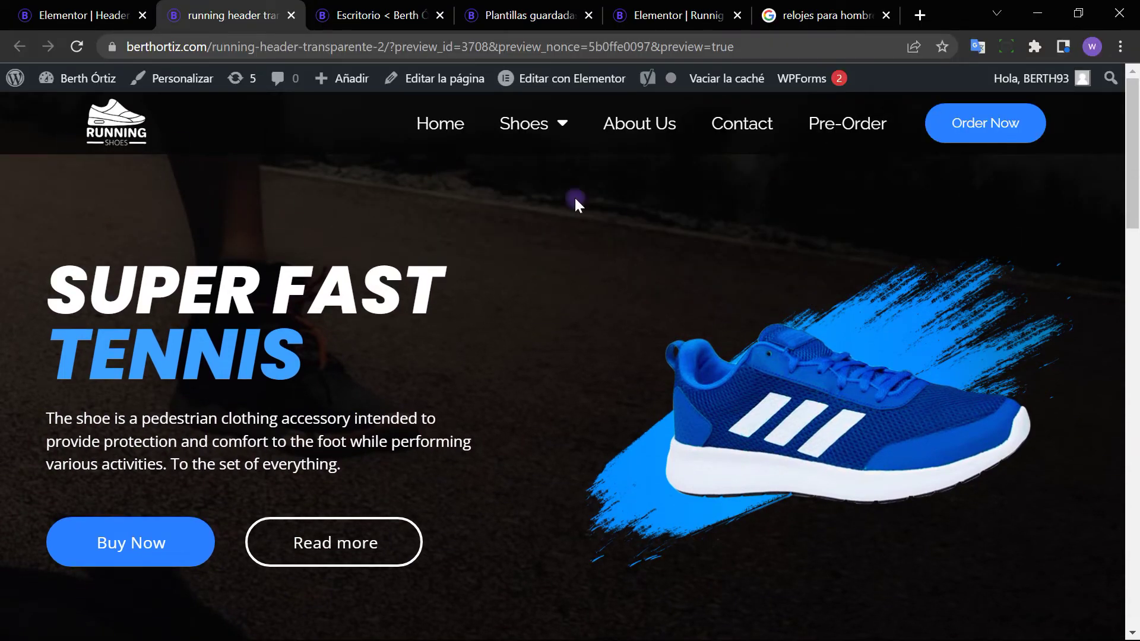
scroll(807, 178, "down", 4)
scroll(819, 247, "up", 4)
key("F11")
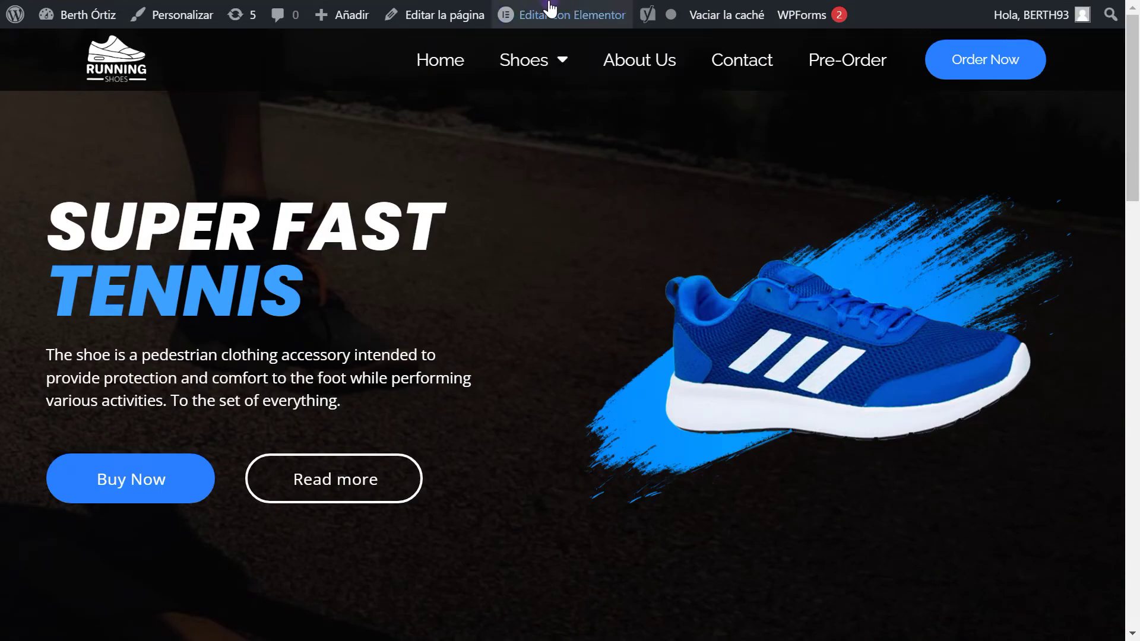
key("F11")
In the header template, set the header section's sticky Effects Offset to 100 in the motion effects
left_click(142, 7)
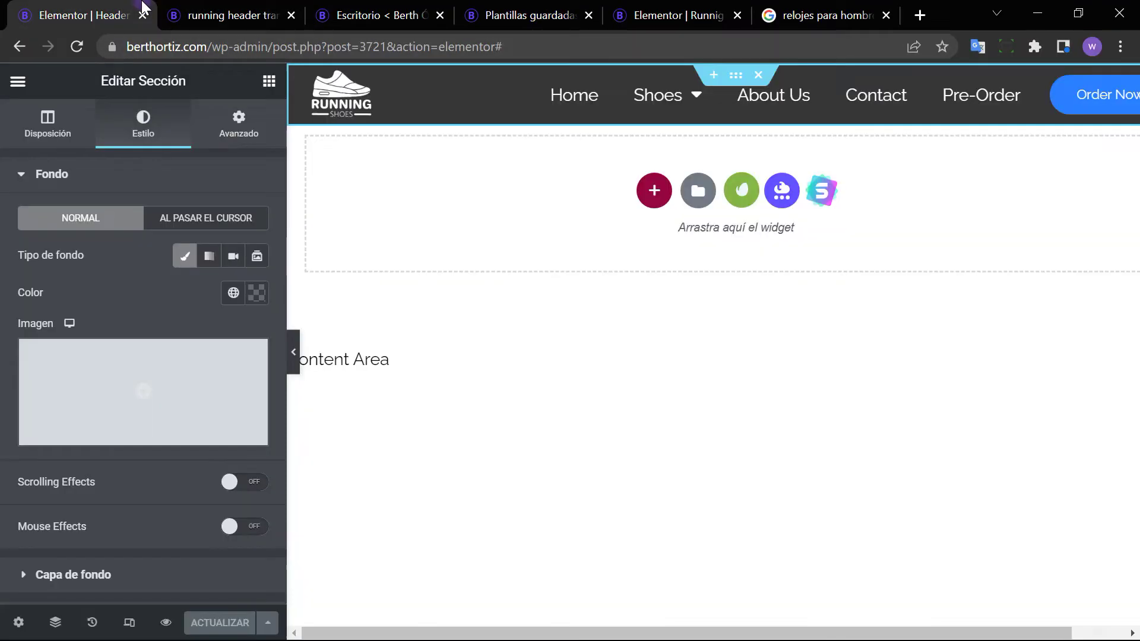
key("F11")
left_click(601, 308)
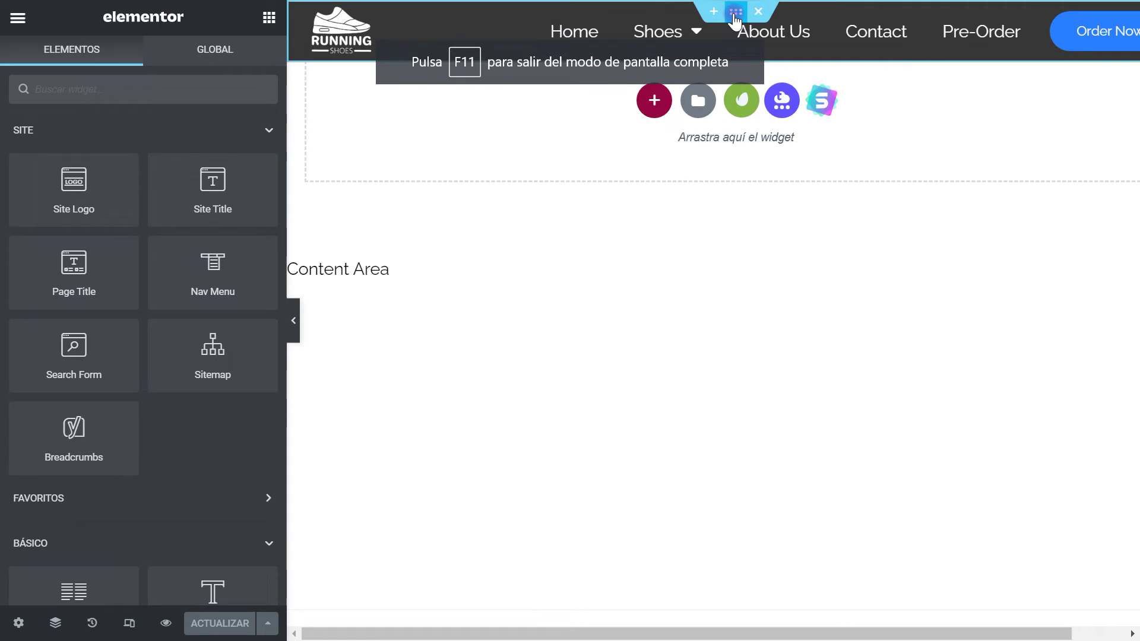
left_click(735, 12)
left_click(238, 66)
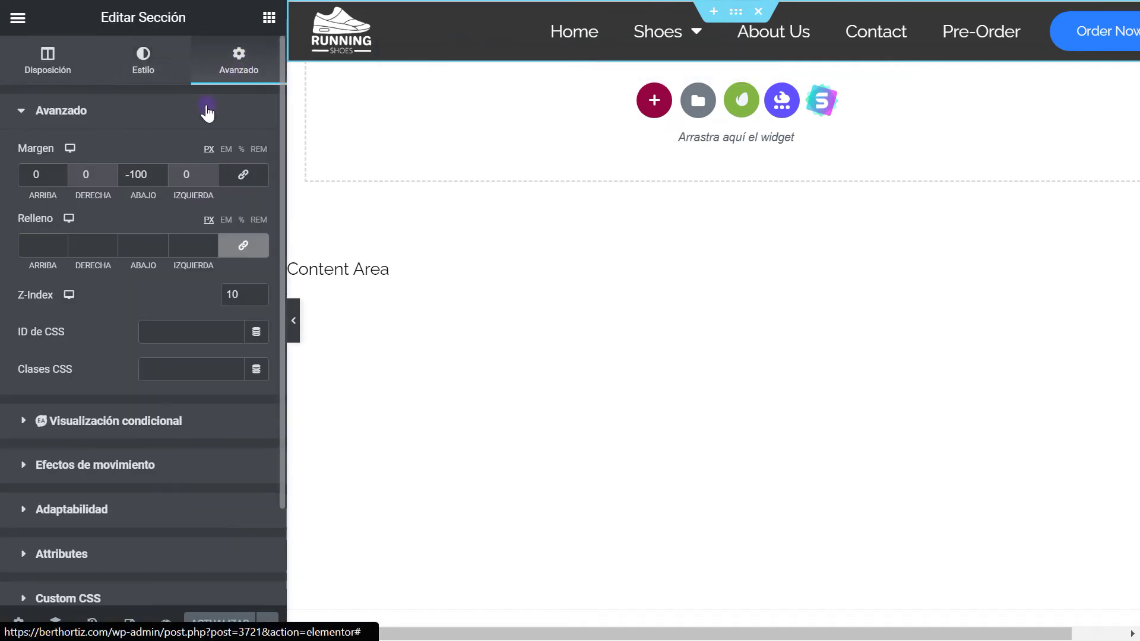
left_click(86, 469)
scroll(119, 451, "down", 2)
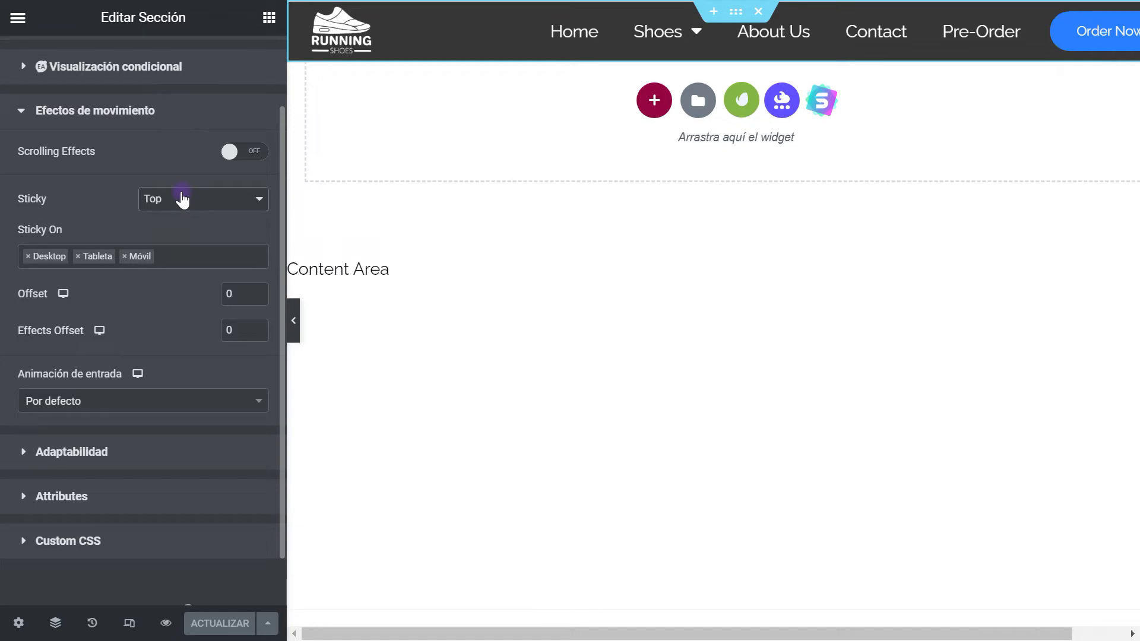
type("100")
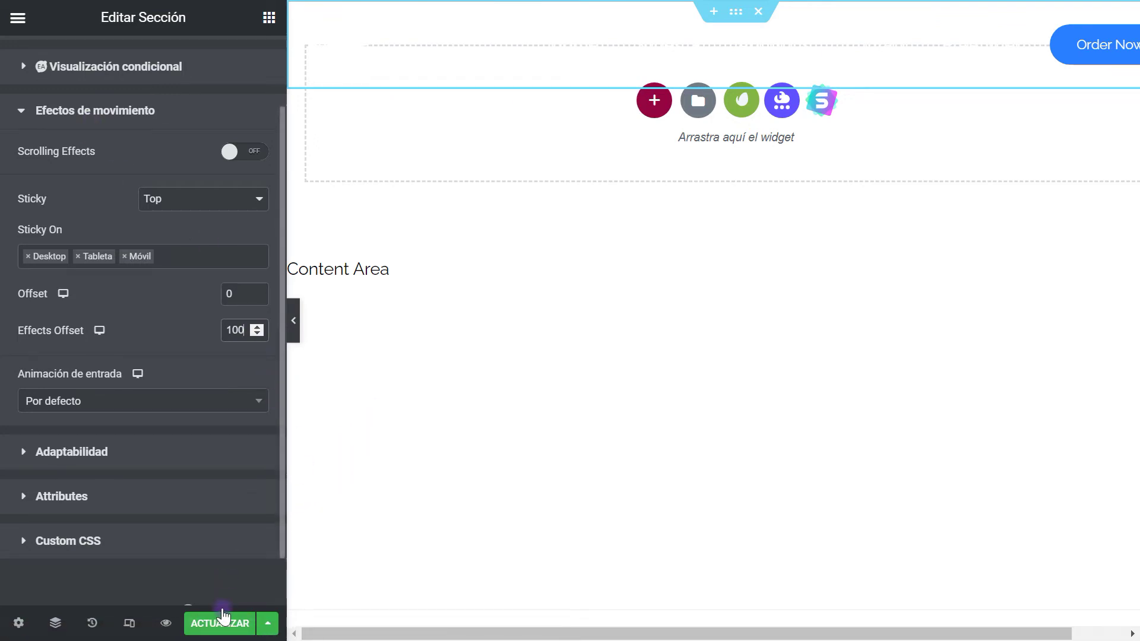
Check the header's transition by scrolling the template down and back up, and update the template
scroll(547, 370, "down", 3)
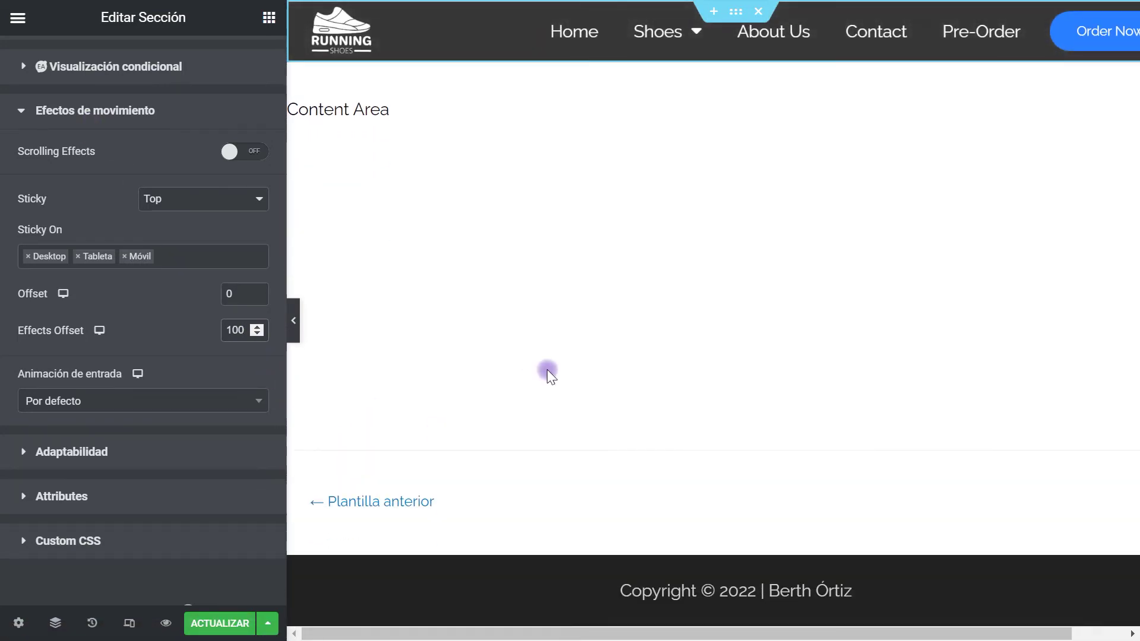
scroll(578, 334, "up", 3)
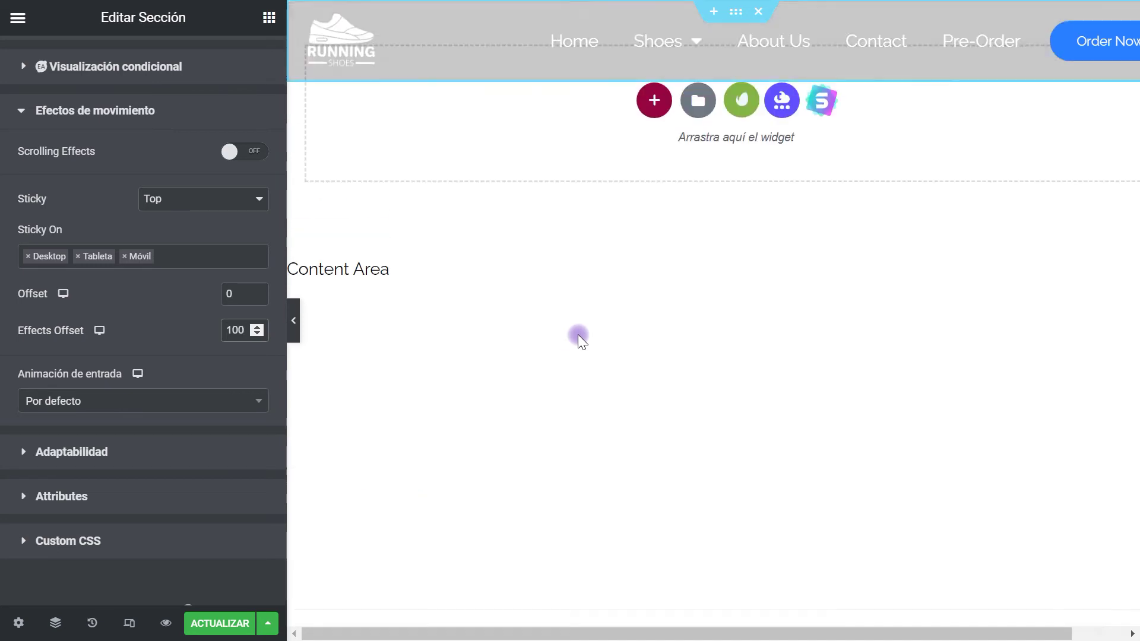
left_click(214, 623)
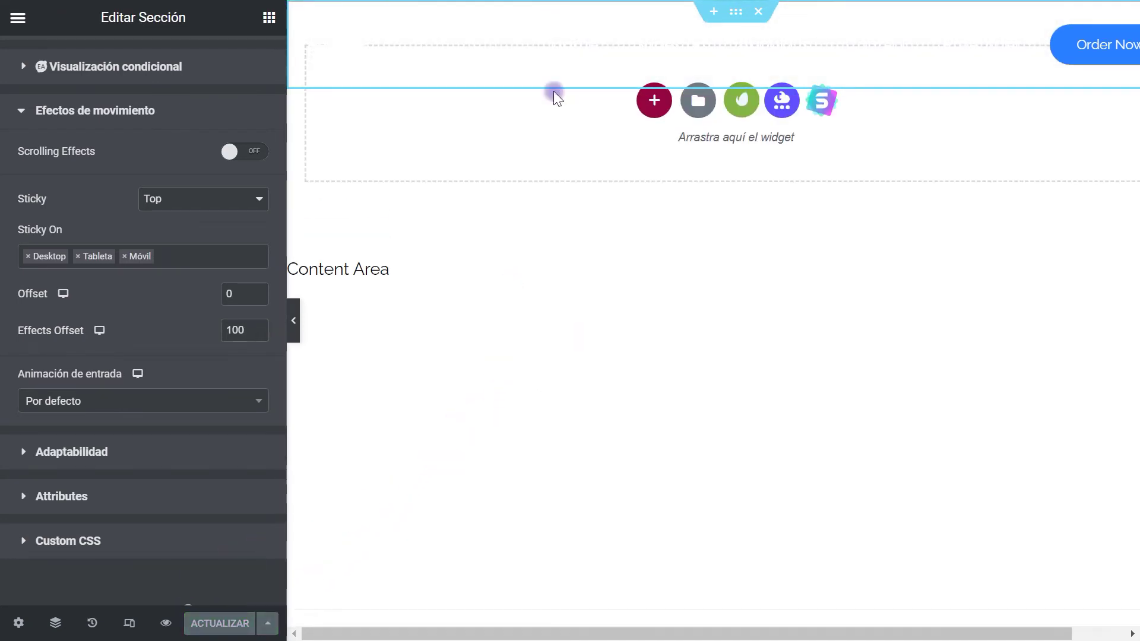
Reload the page preview and examine when the sticky header darkens and shrinks while scrolling down the page
left_click(232, 15)
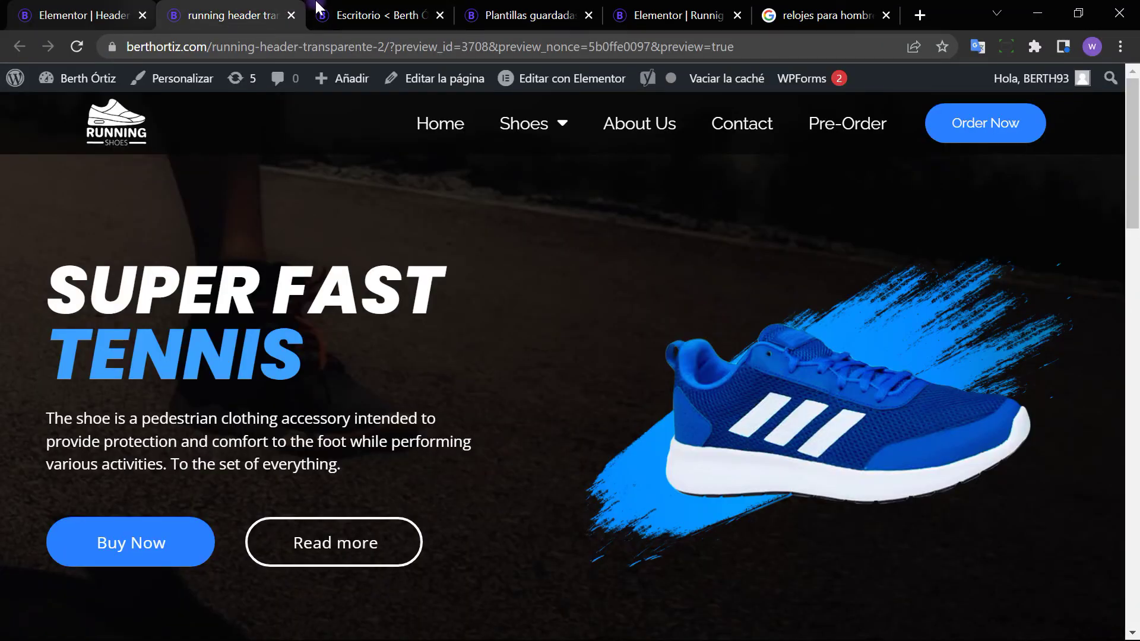
left_click(76, 48)
key("F11")
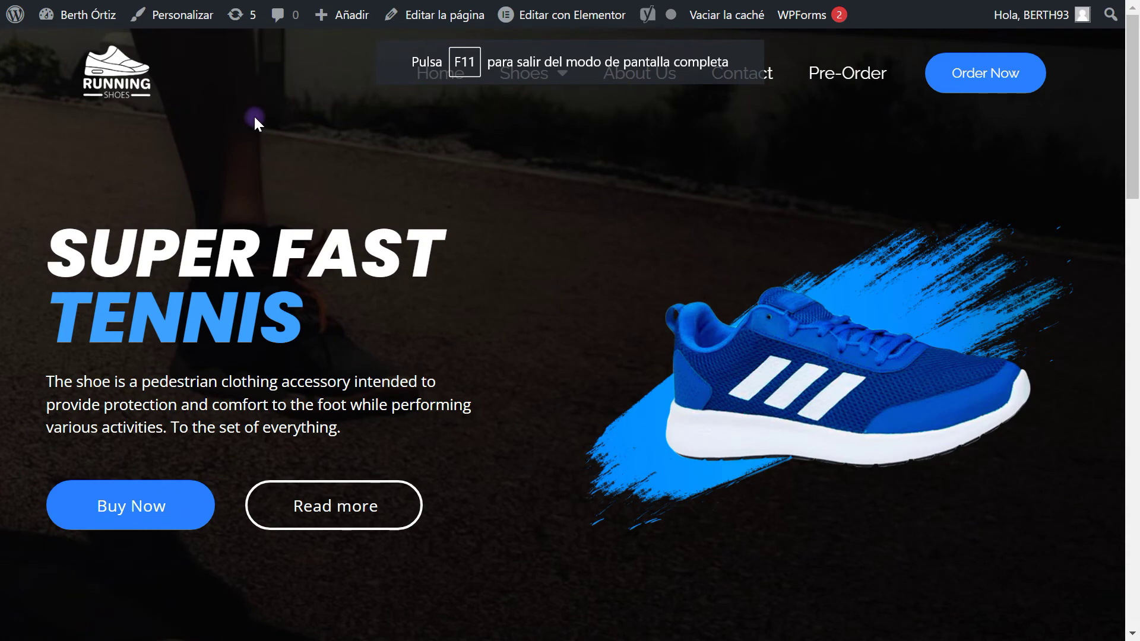
mouse_move(498, 80)
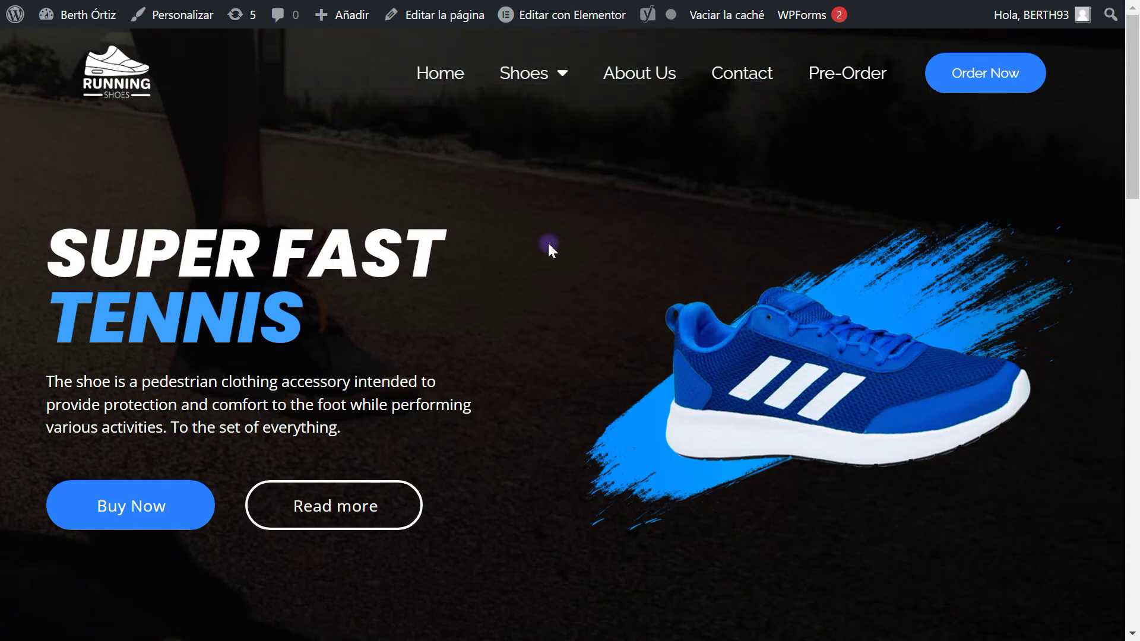
scroll(547, 244, "down", 5)
scroll(548, 241, "down", 2)
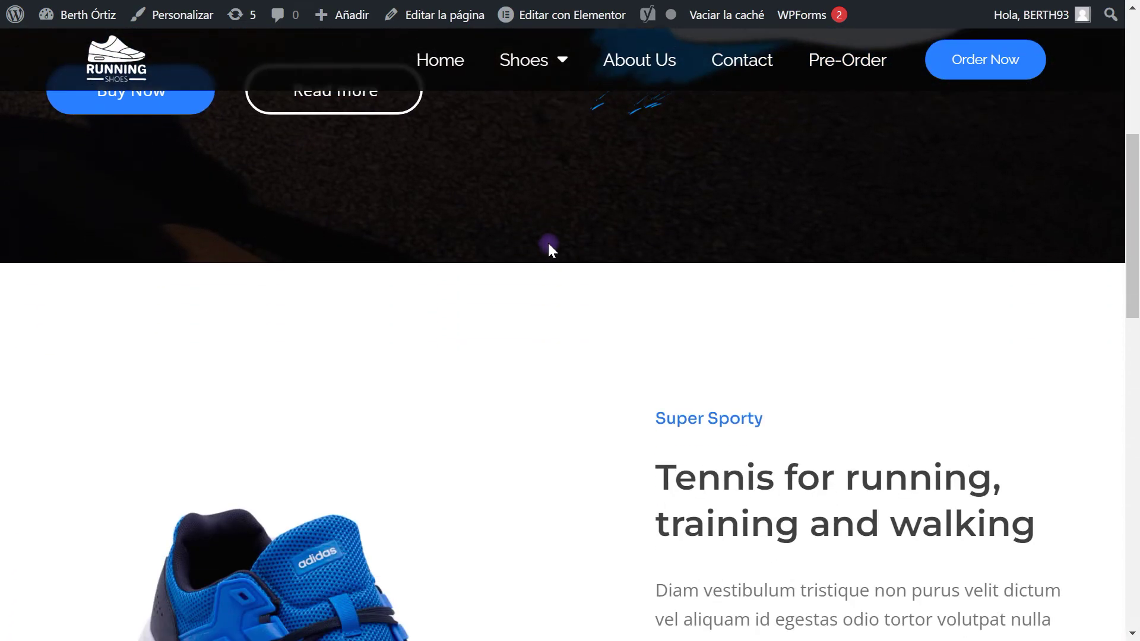
scroll(548, 241, "up", 1)
scroll(505, 255, "down", 10)
scroll(466, 271, "up", 2)
scroll(470, 271, "down", 6)
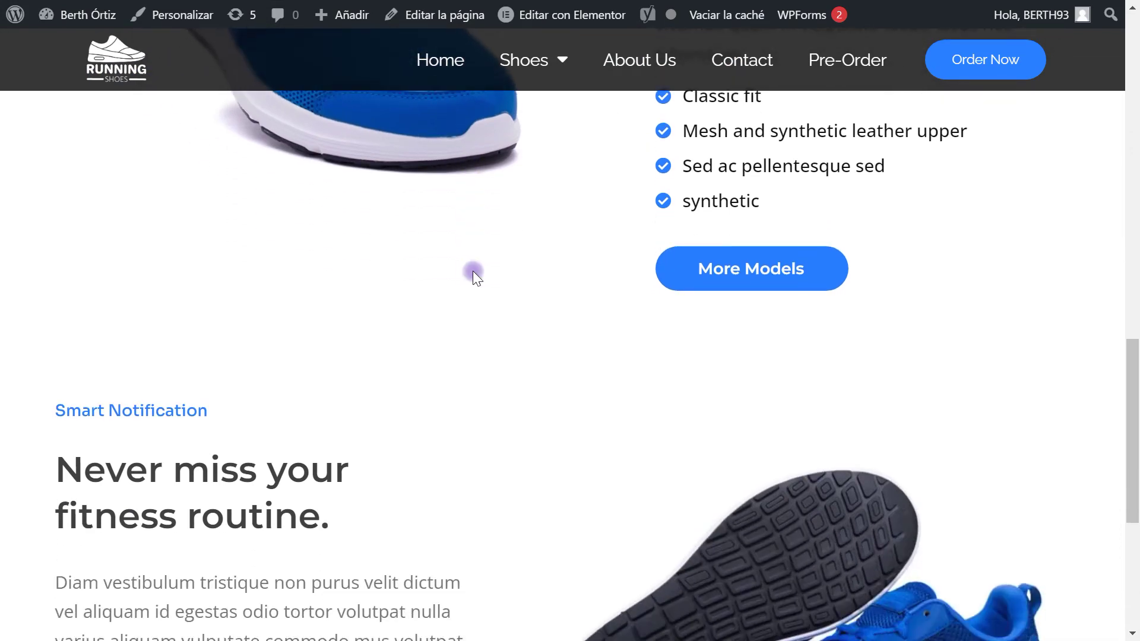
scroll(529, 276, "down", 2)
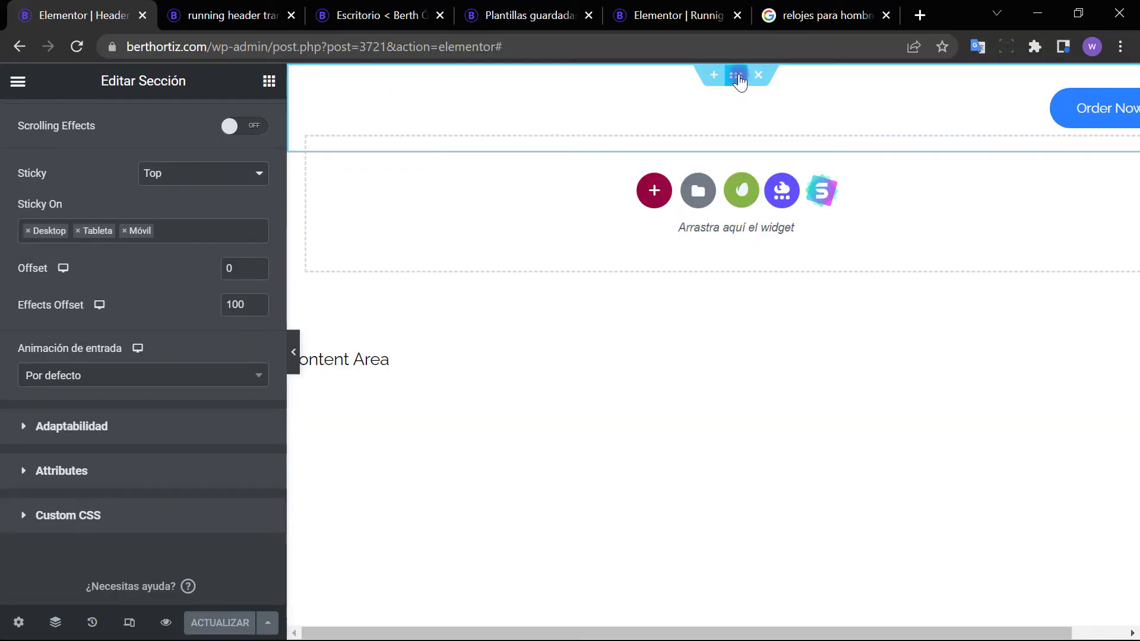
Open the header section's custom CSS in the header template and bring the header into its scrolled sticky state
scroll(177, 234, "down", 1)
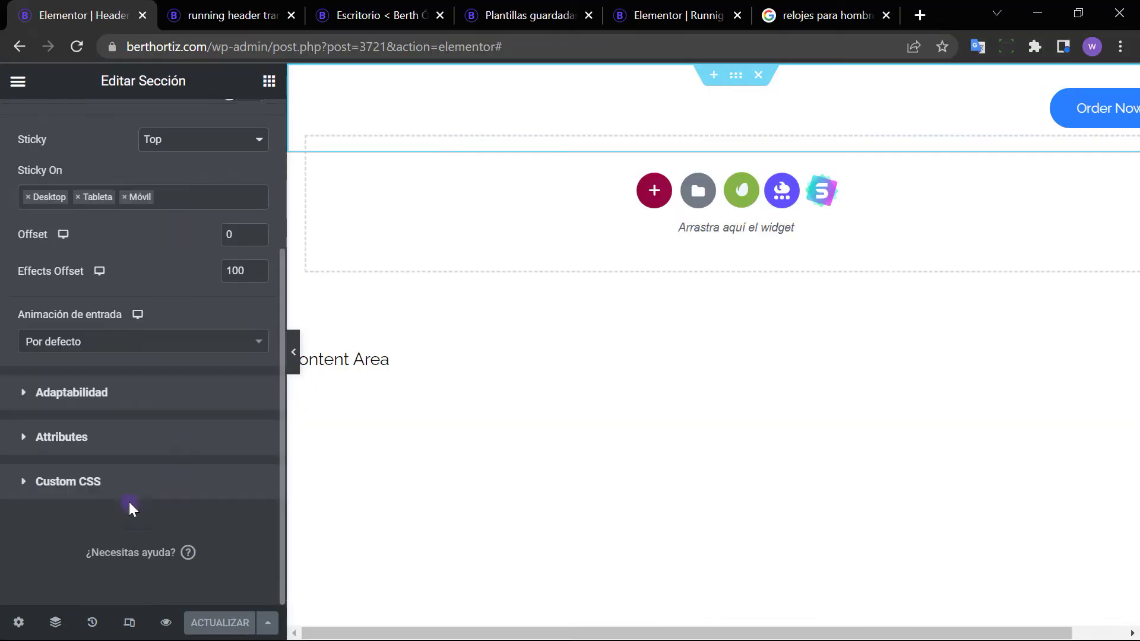
scroll(59, 475, "up", 4)
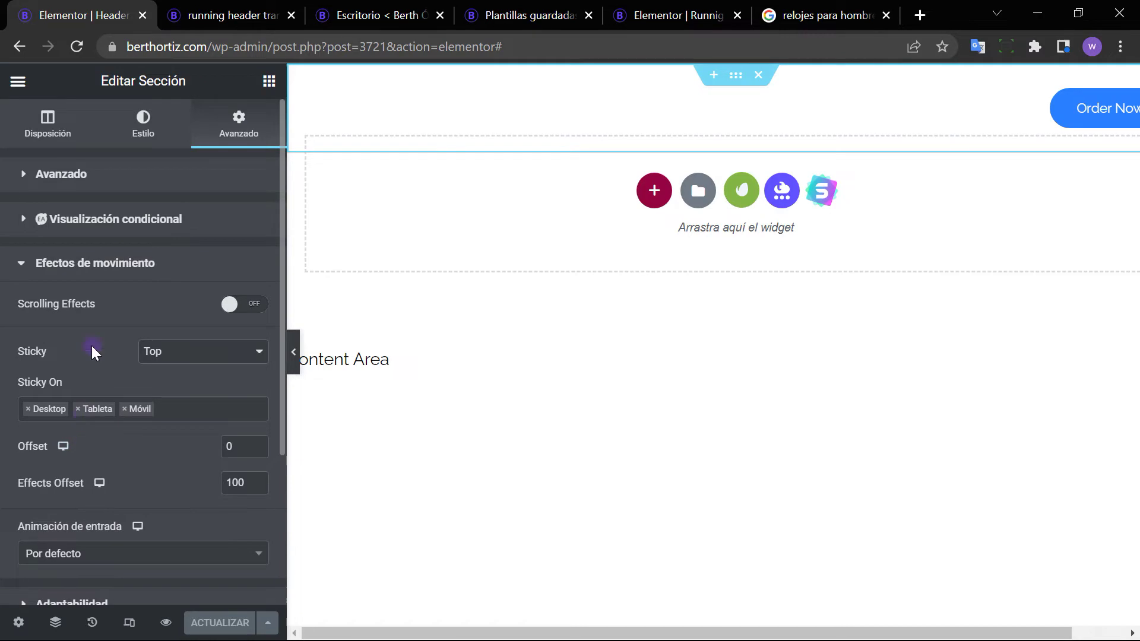
scroll(178, 308, "down", 4)
left_click(51, 484)
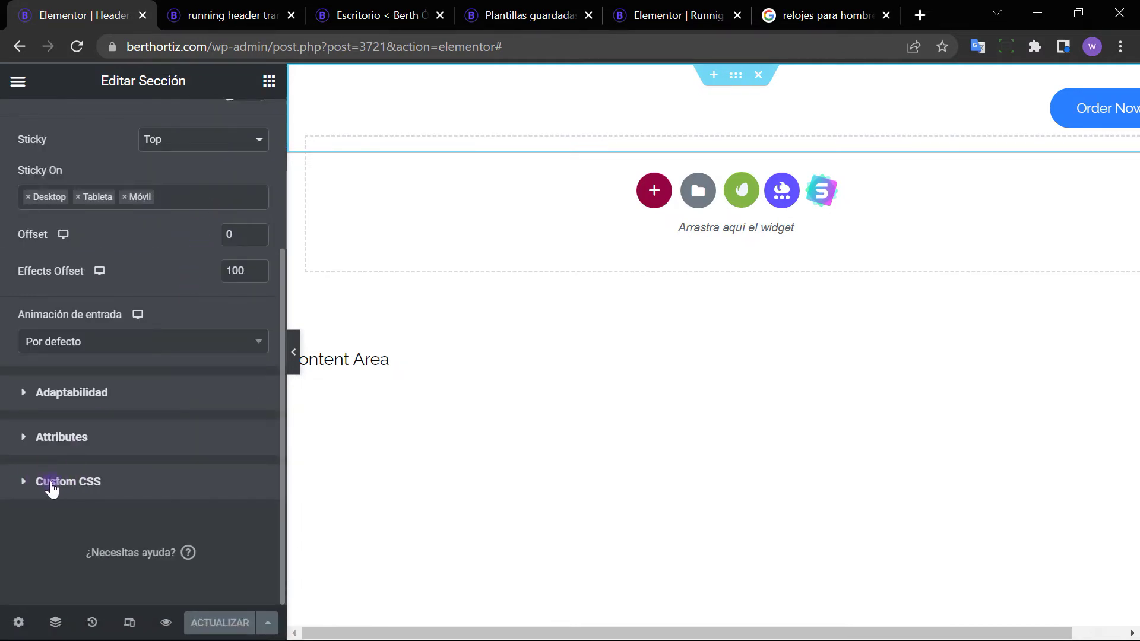
left_click(96, 489)
scroll(181, 322, "down", 3)
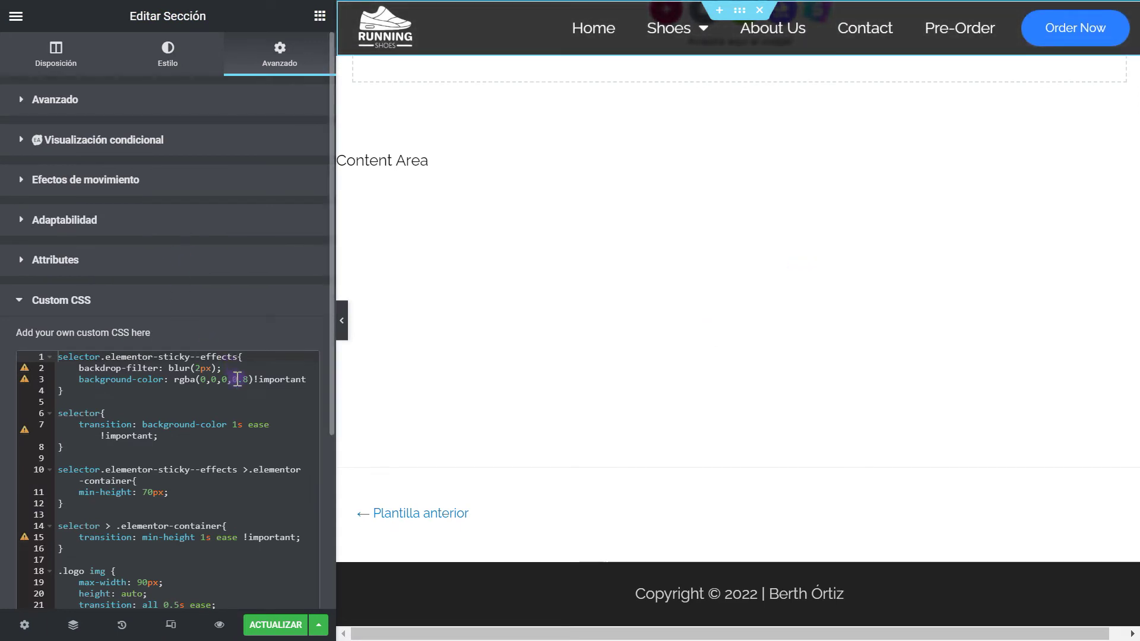
Set the alpha of the sticky-effects background-color to 0.5, giving rgba(0,0,0,0.5)
left_click(243, 379)
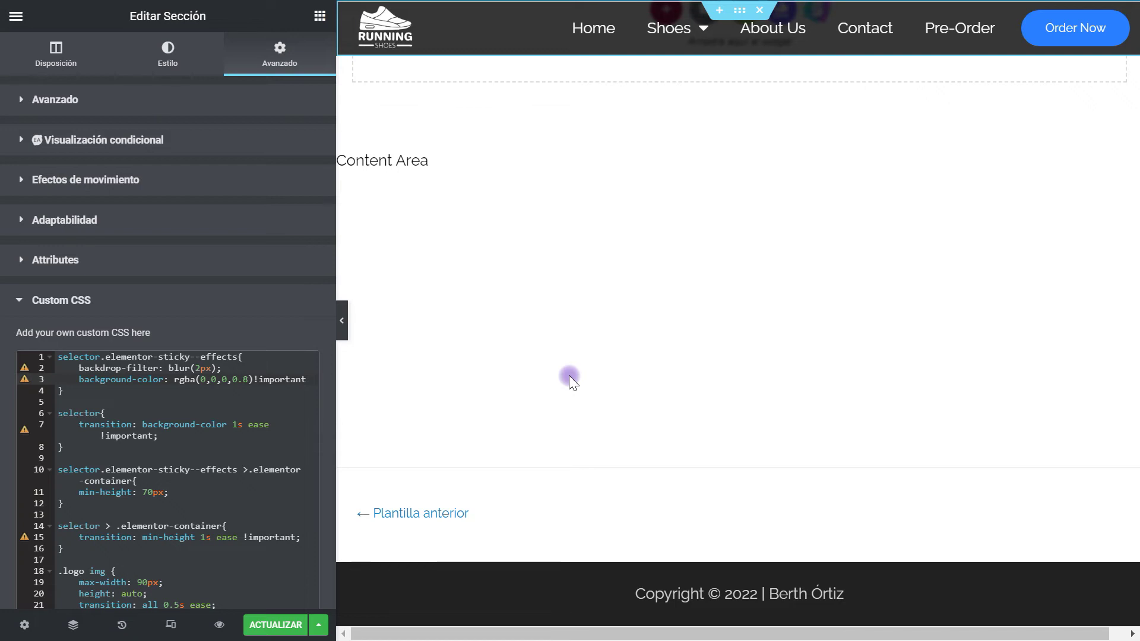
key("Delete")
type("5")
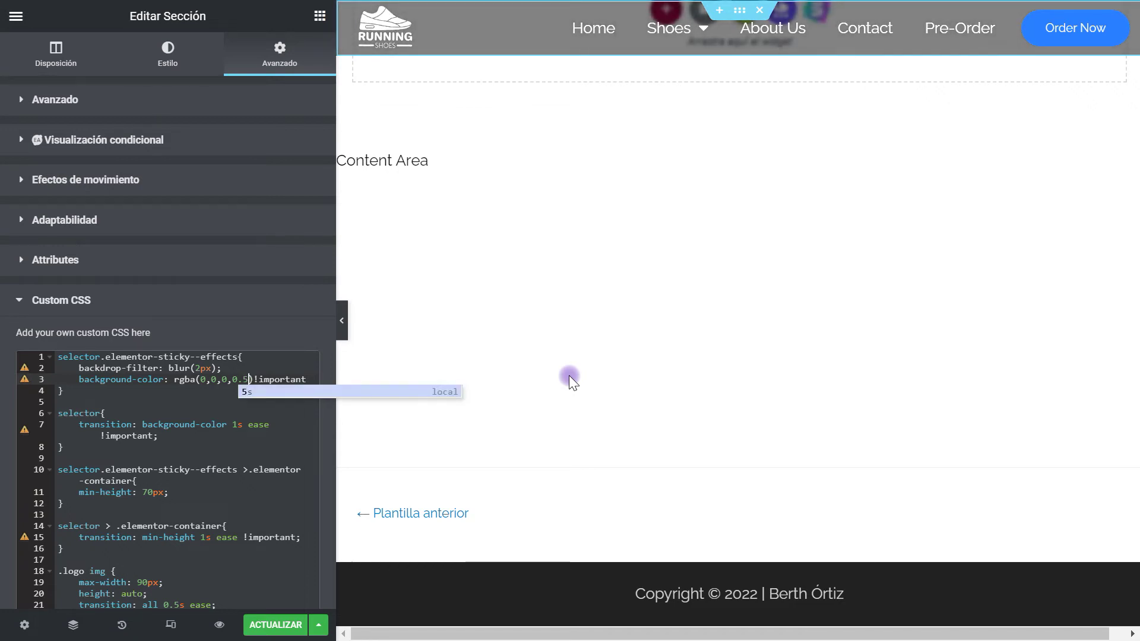
key("Escape")
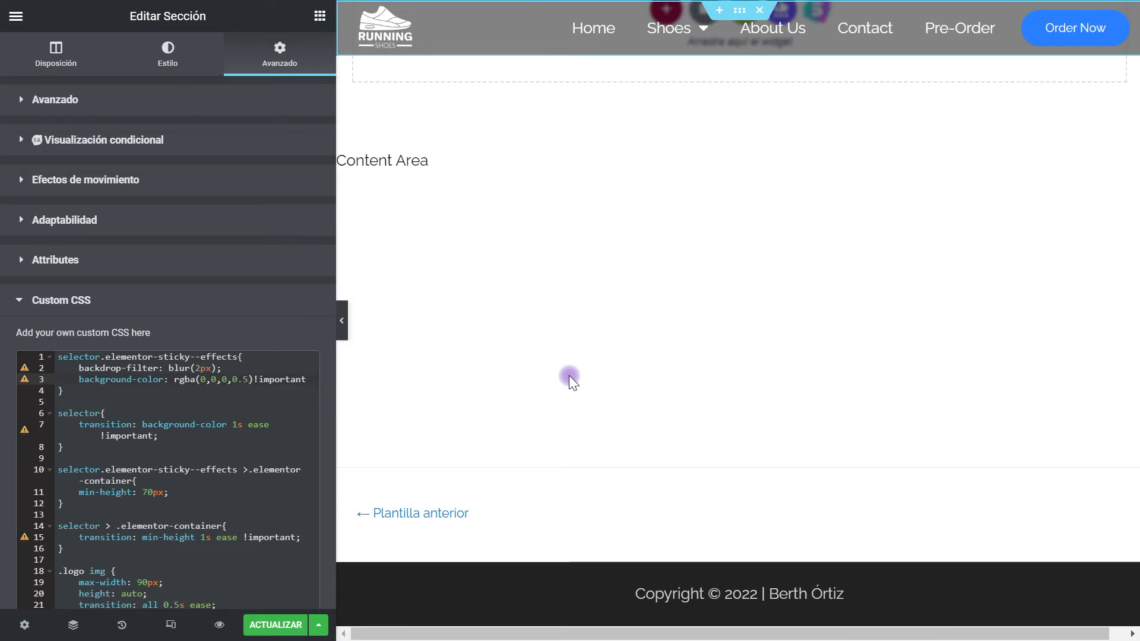
Try a fully opaque sticky background by setting the background-color to rgba(0,0,0,1)
key("BackSpace")
key("BackSpace")
key("BackSpace")
type("1")
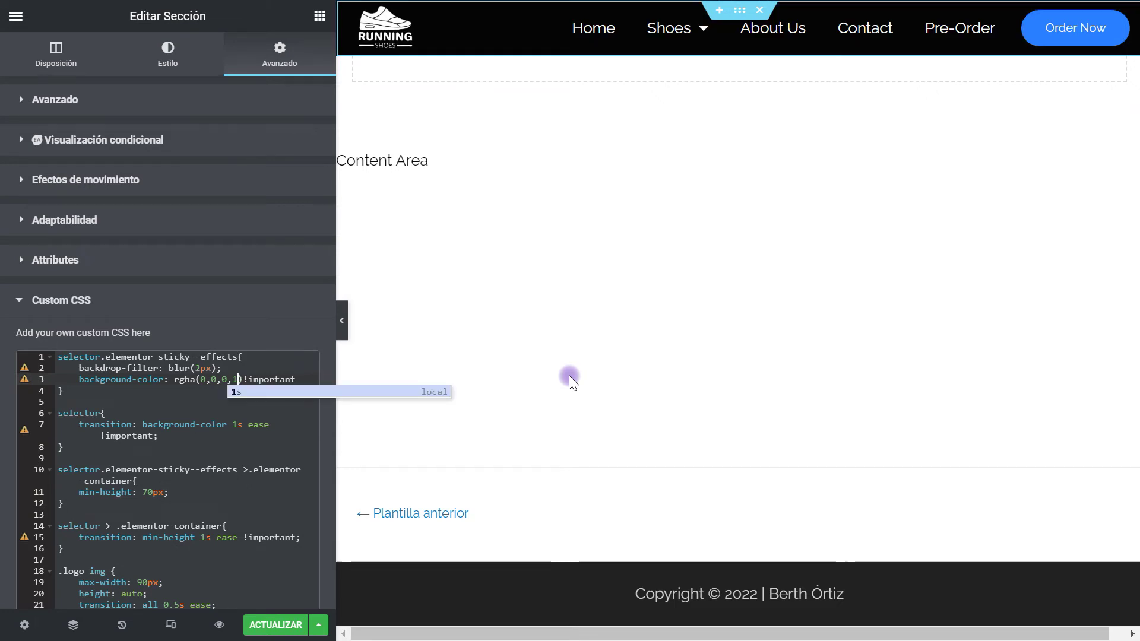
Set the sticky-effects background-color to rgba(0,0,0,0.8) and save the template
key("BackSpace")
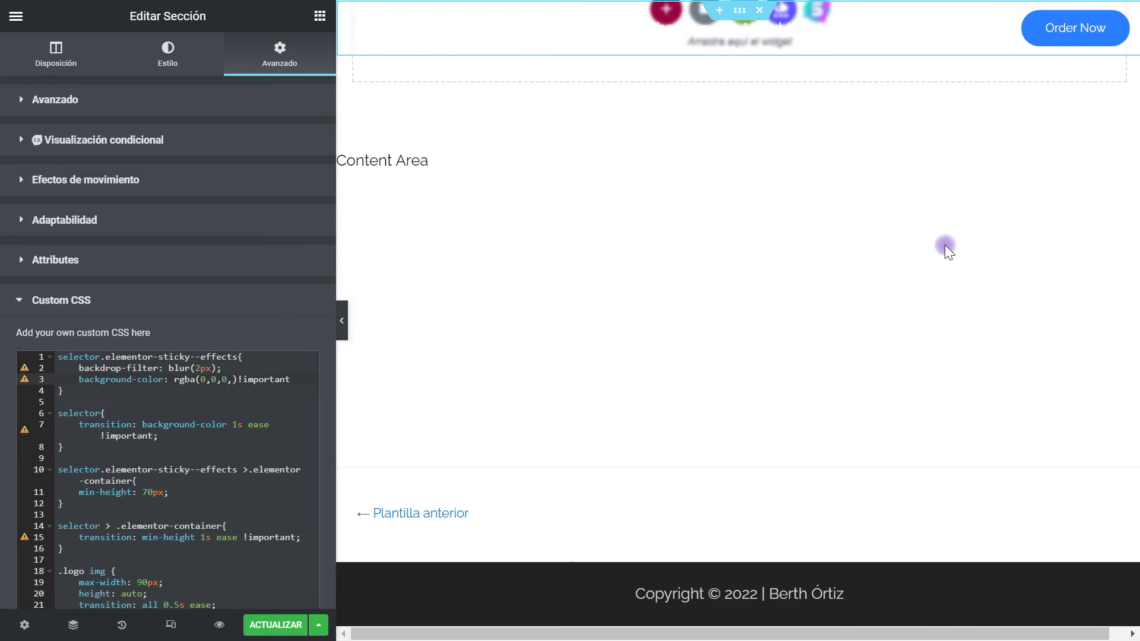
type("0.")
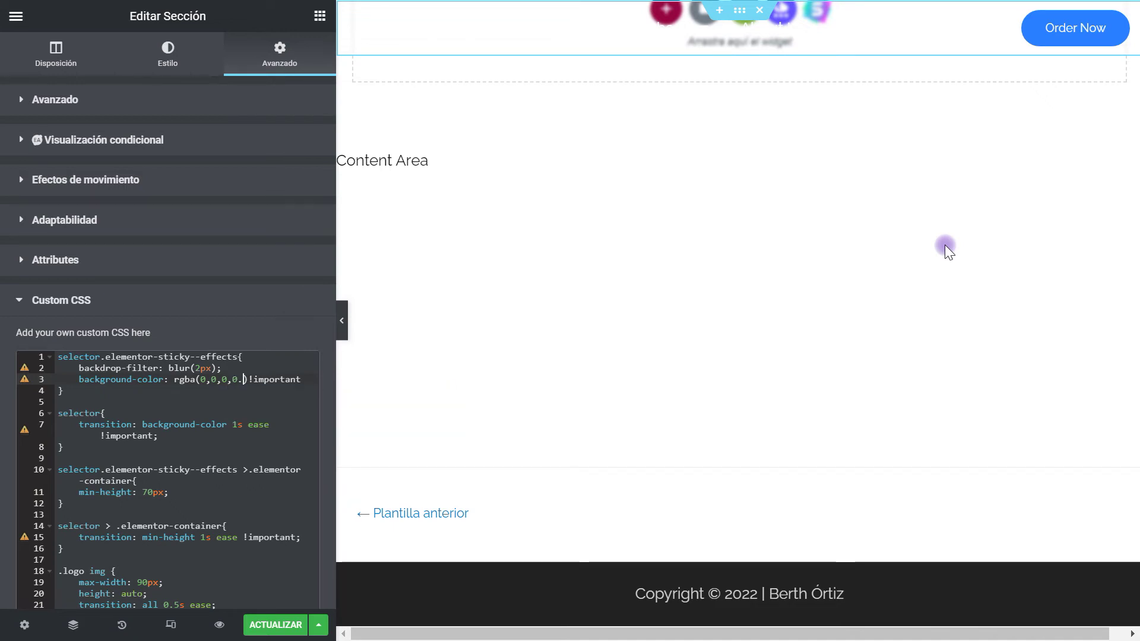
type("8")
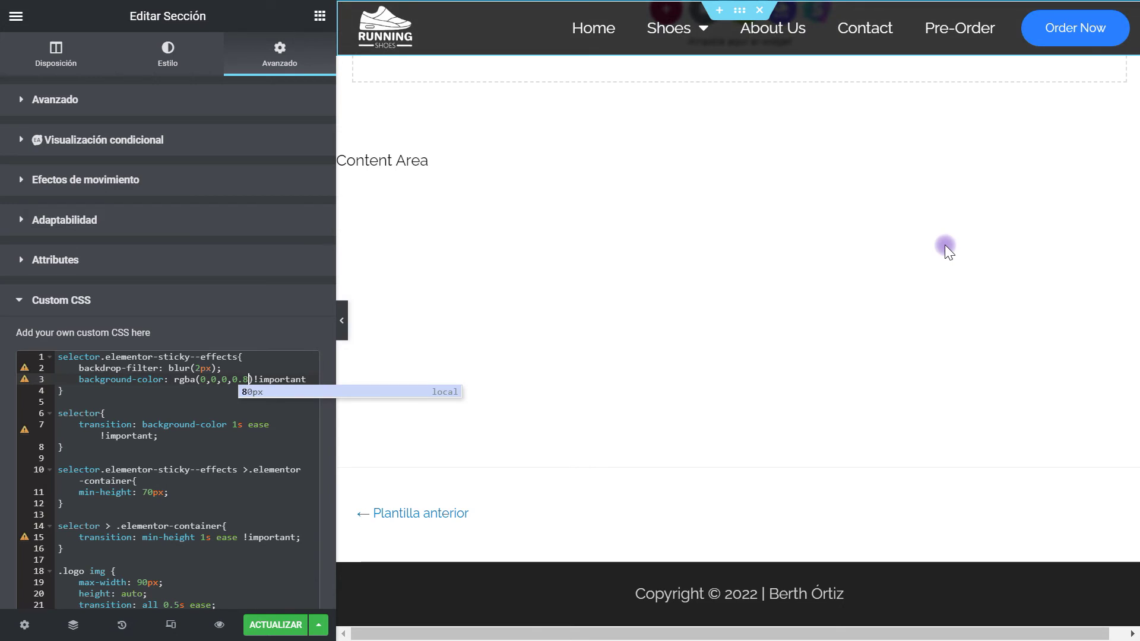
key("ctrl+s")
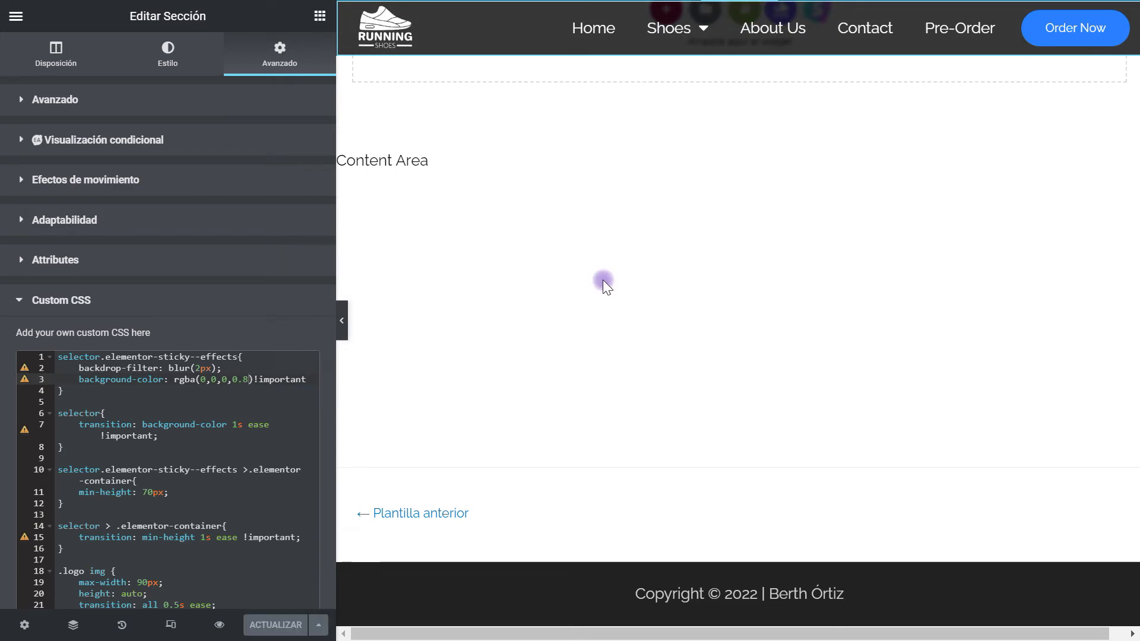
Remove the backdrop-filter: blur(2px) declaration from the selector.elementor-sticky--effects rule
left_click(222, 369)
left_click(70, 369)
left_click_drag(221, 368, 76, 368)
left_click(76, 368)
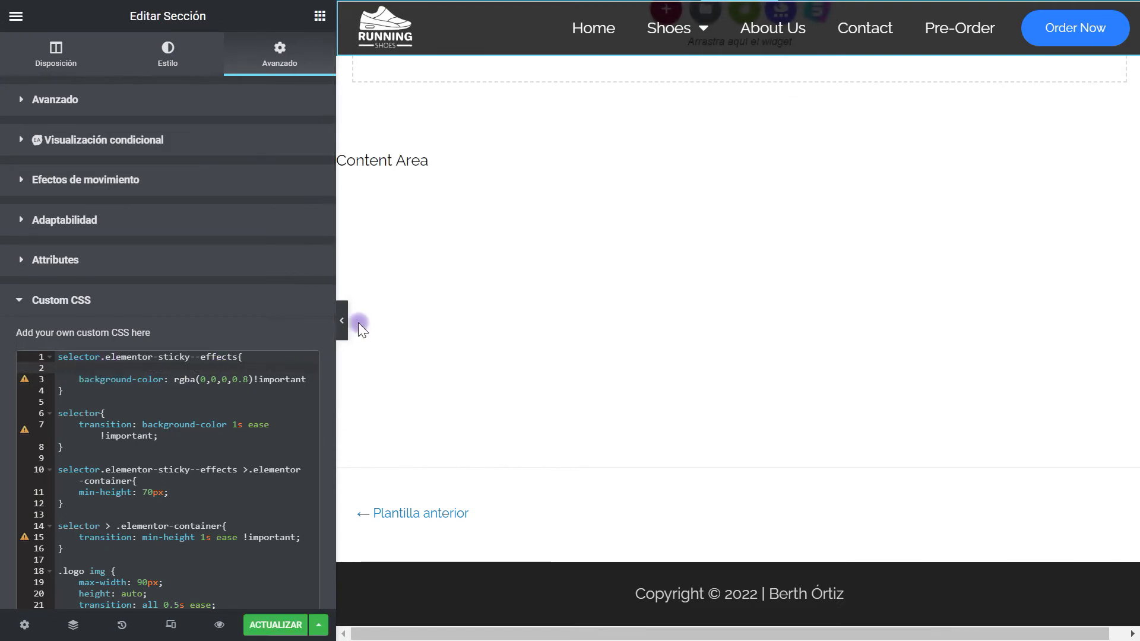